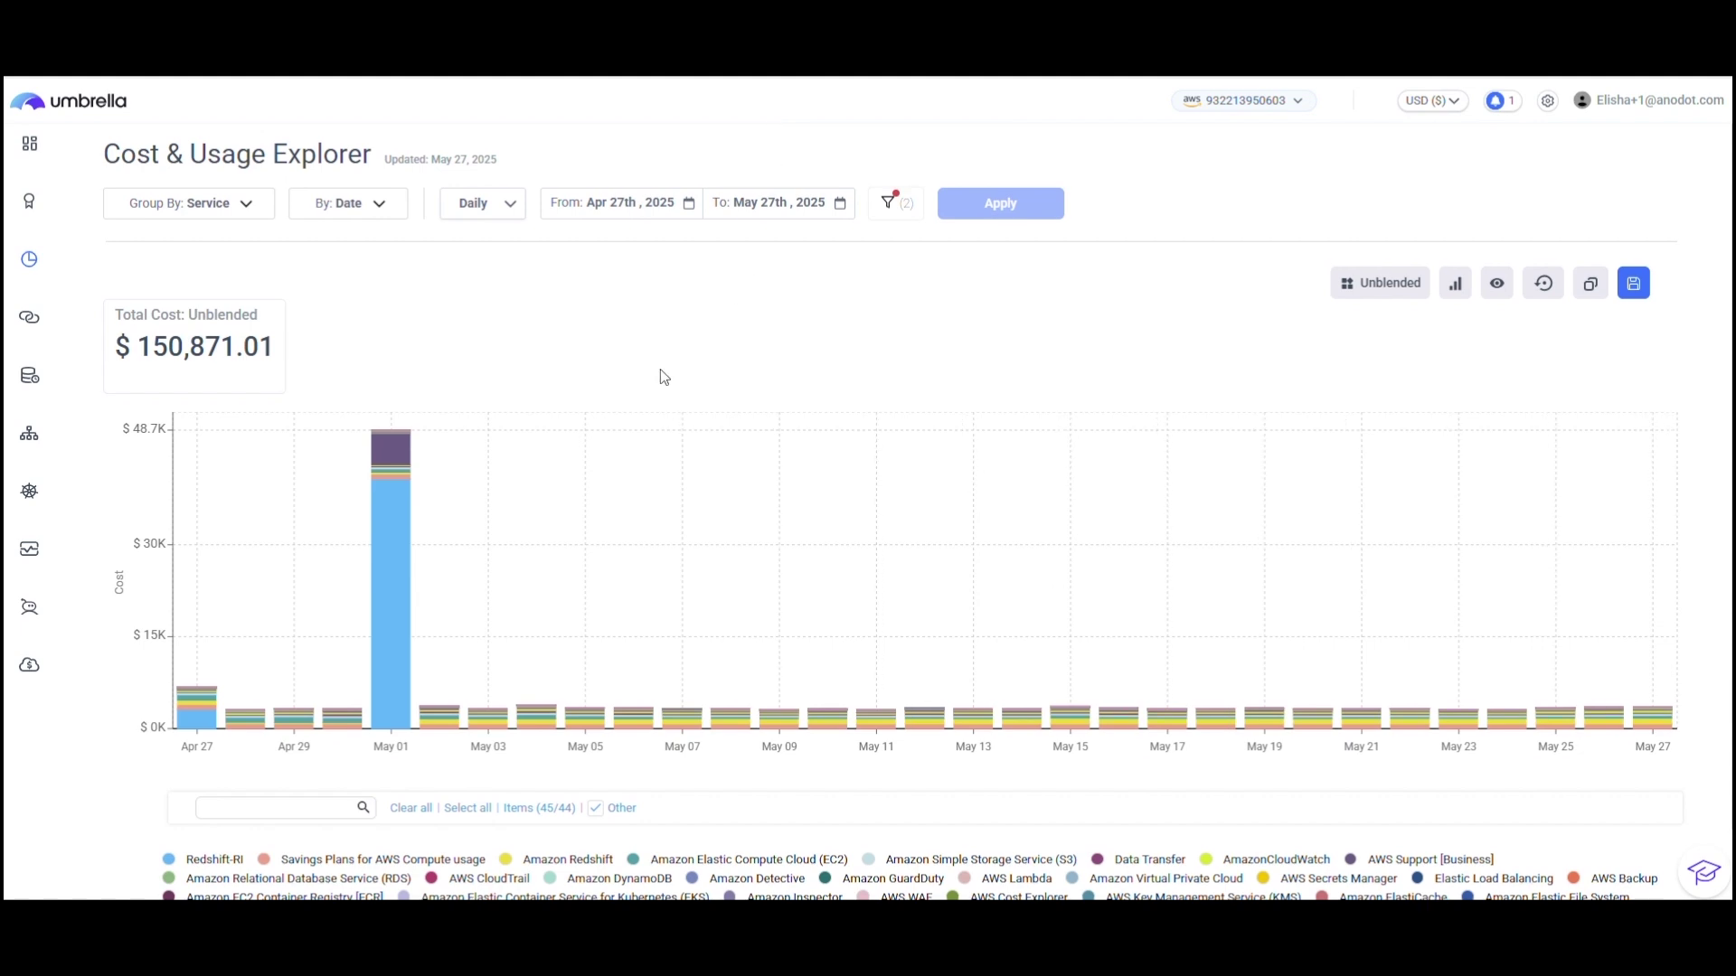
Step: Hide Redshift-RI to drop the total to $106,970.74, then drill into May 02 EC2 costs
scroll(655, 377, down, 1)
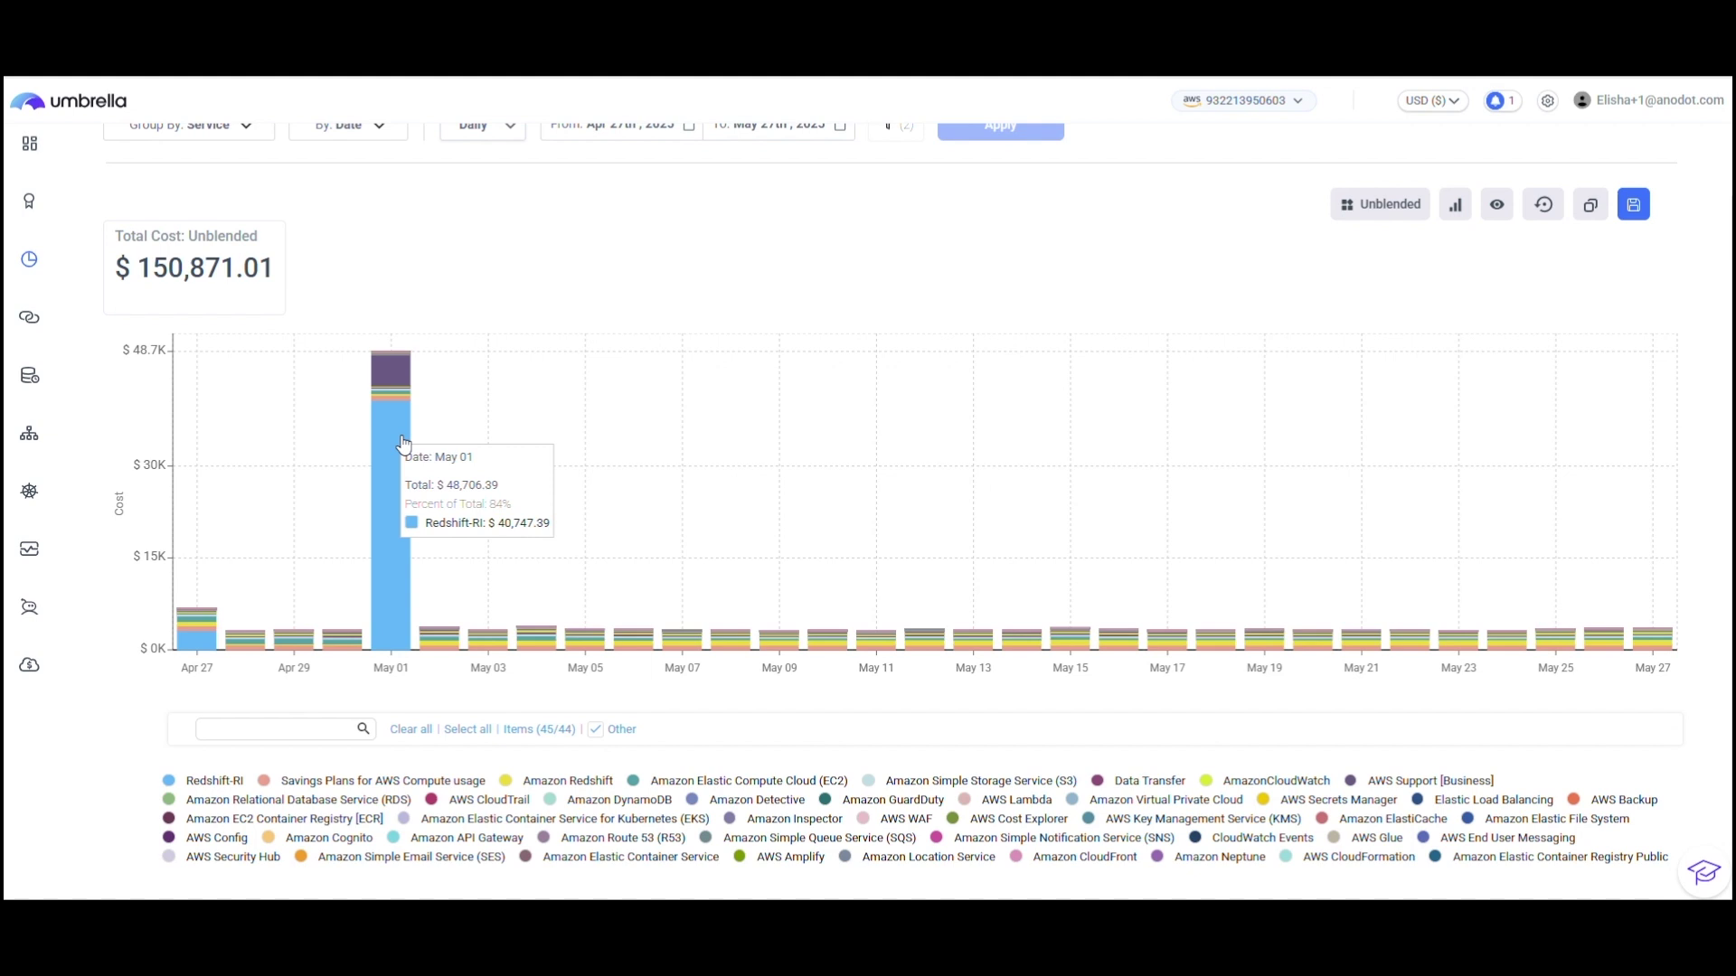
click(166, 782)
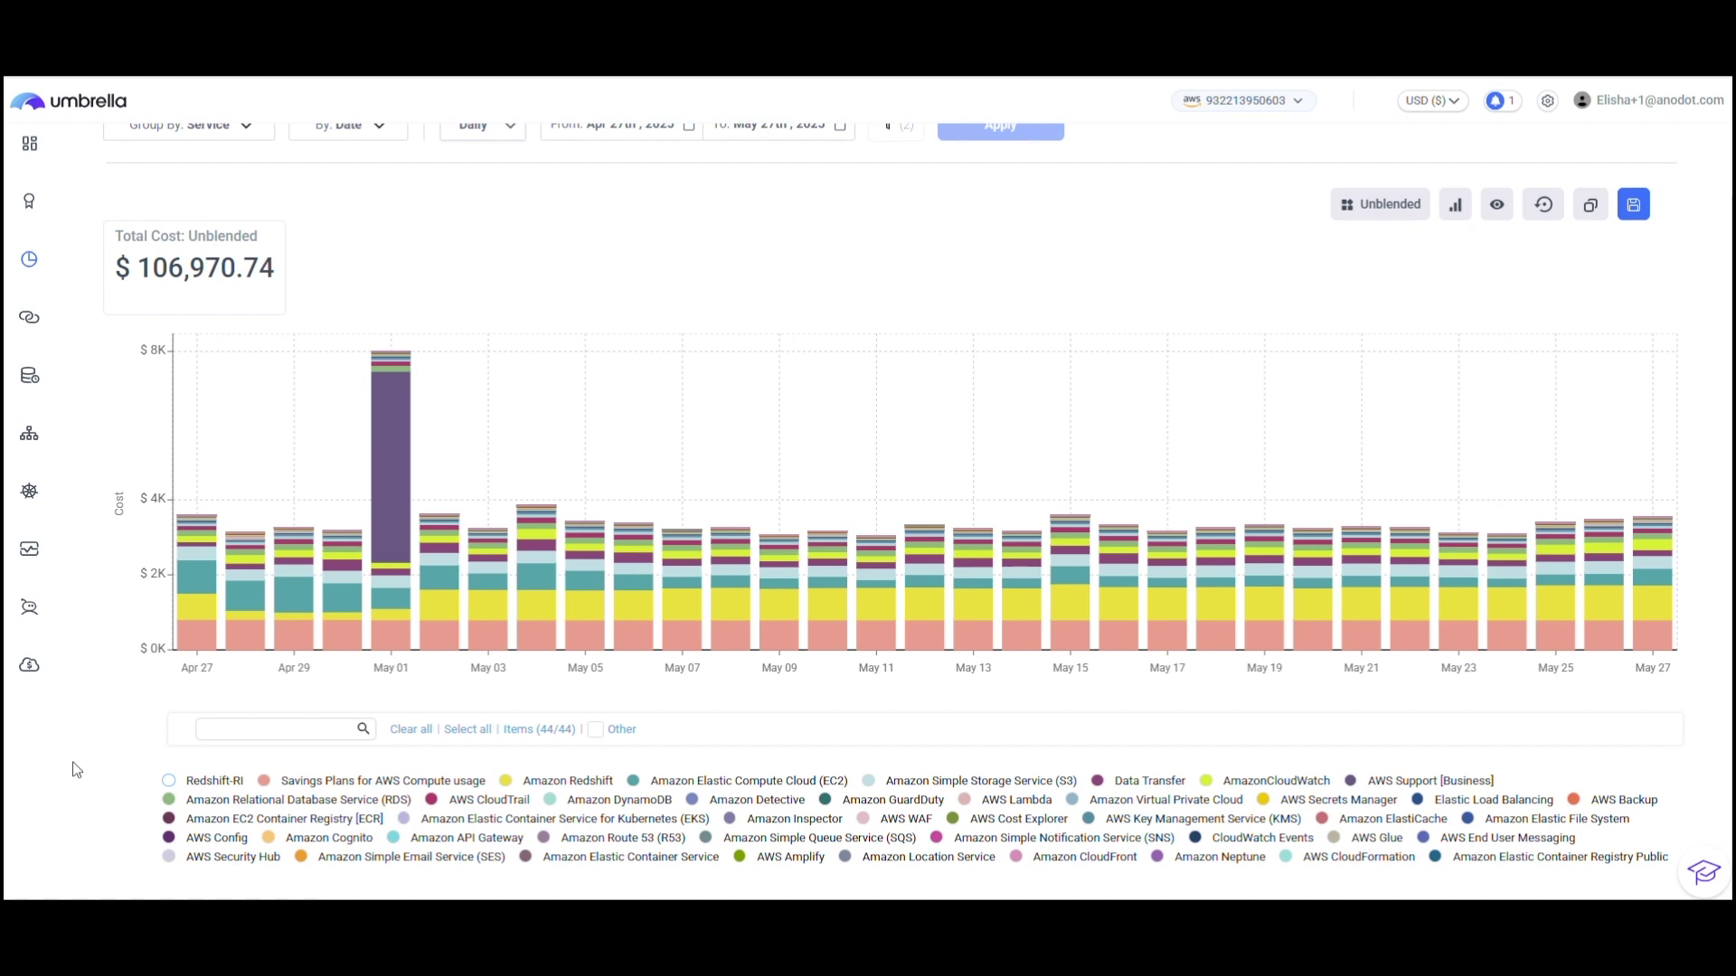
mouse_move(190, 439)
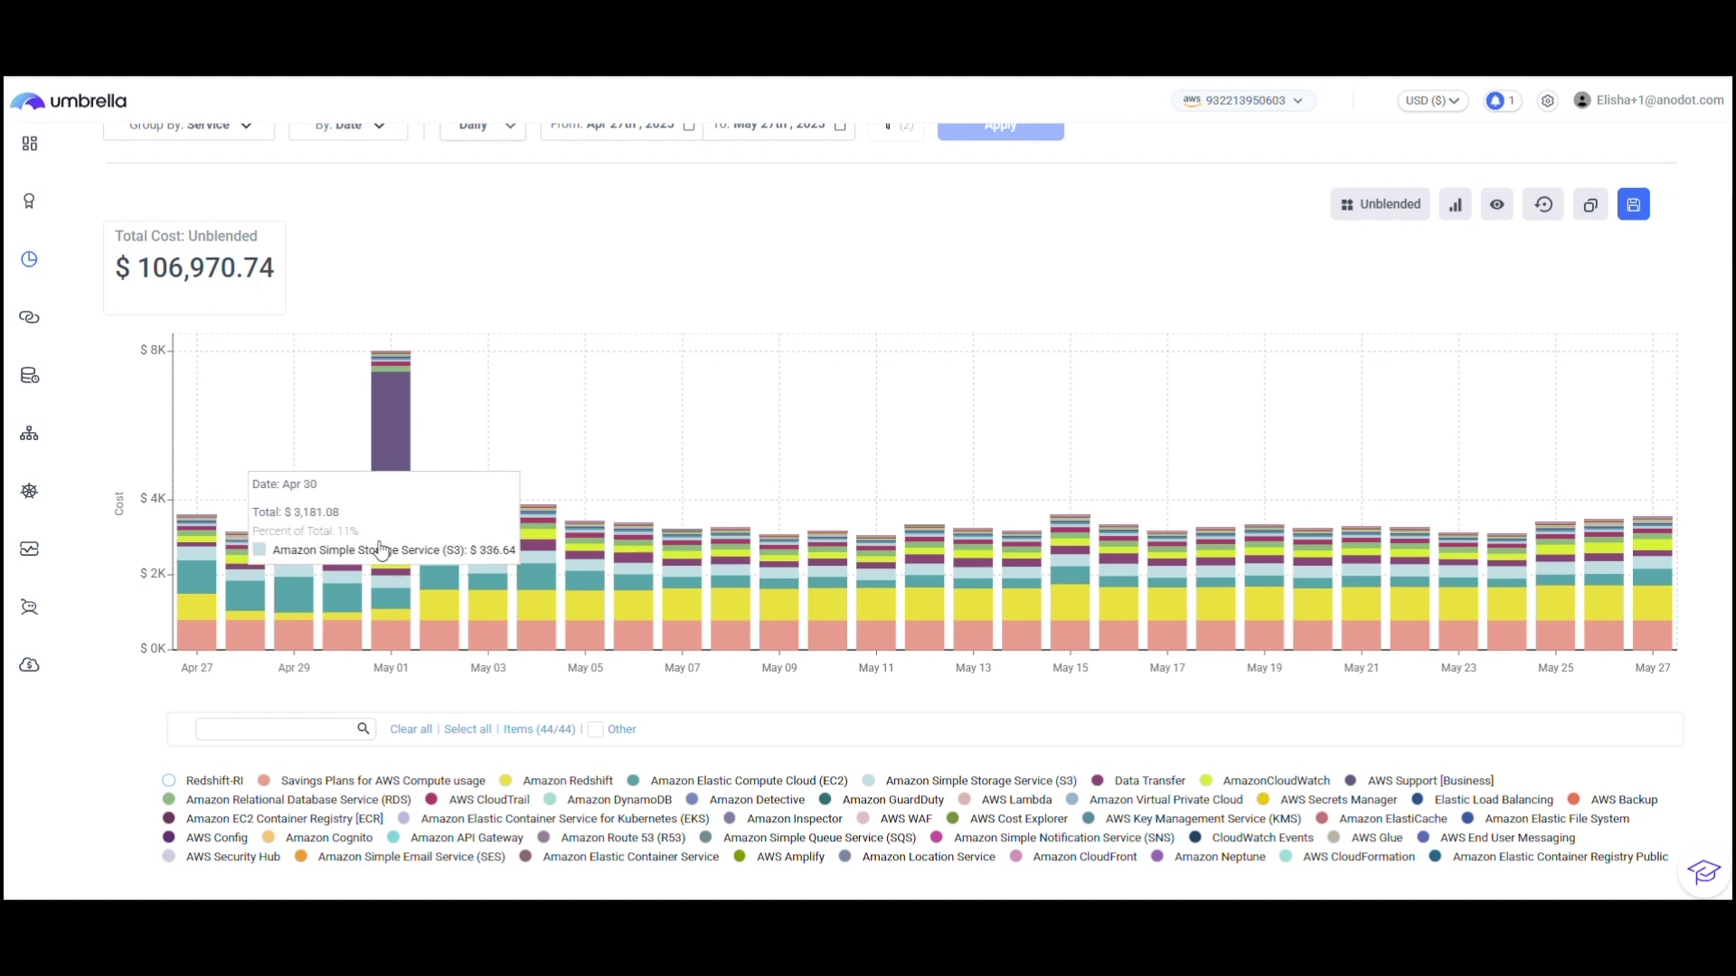
mouse_move(473, 618)
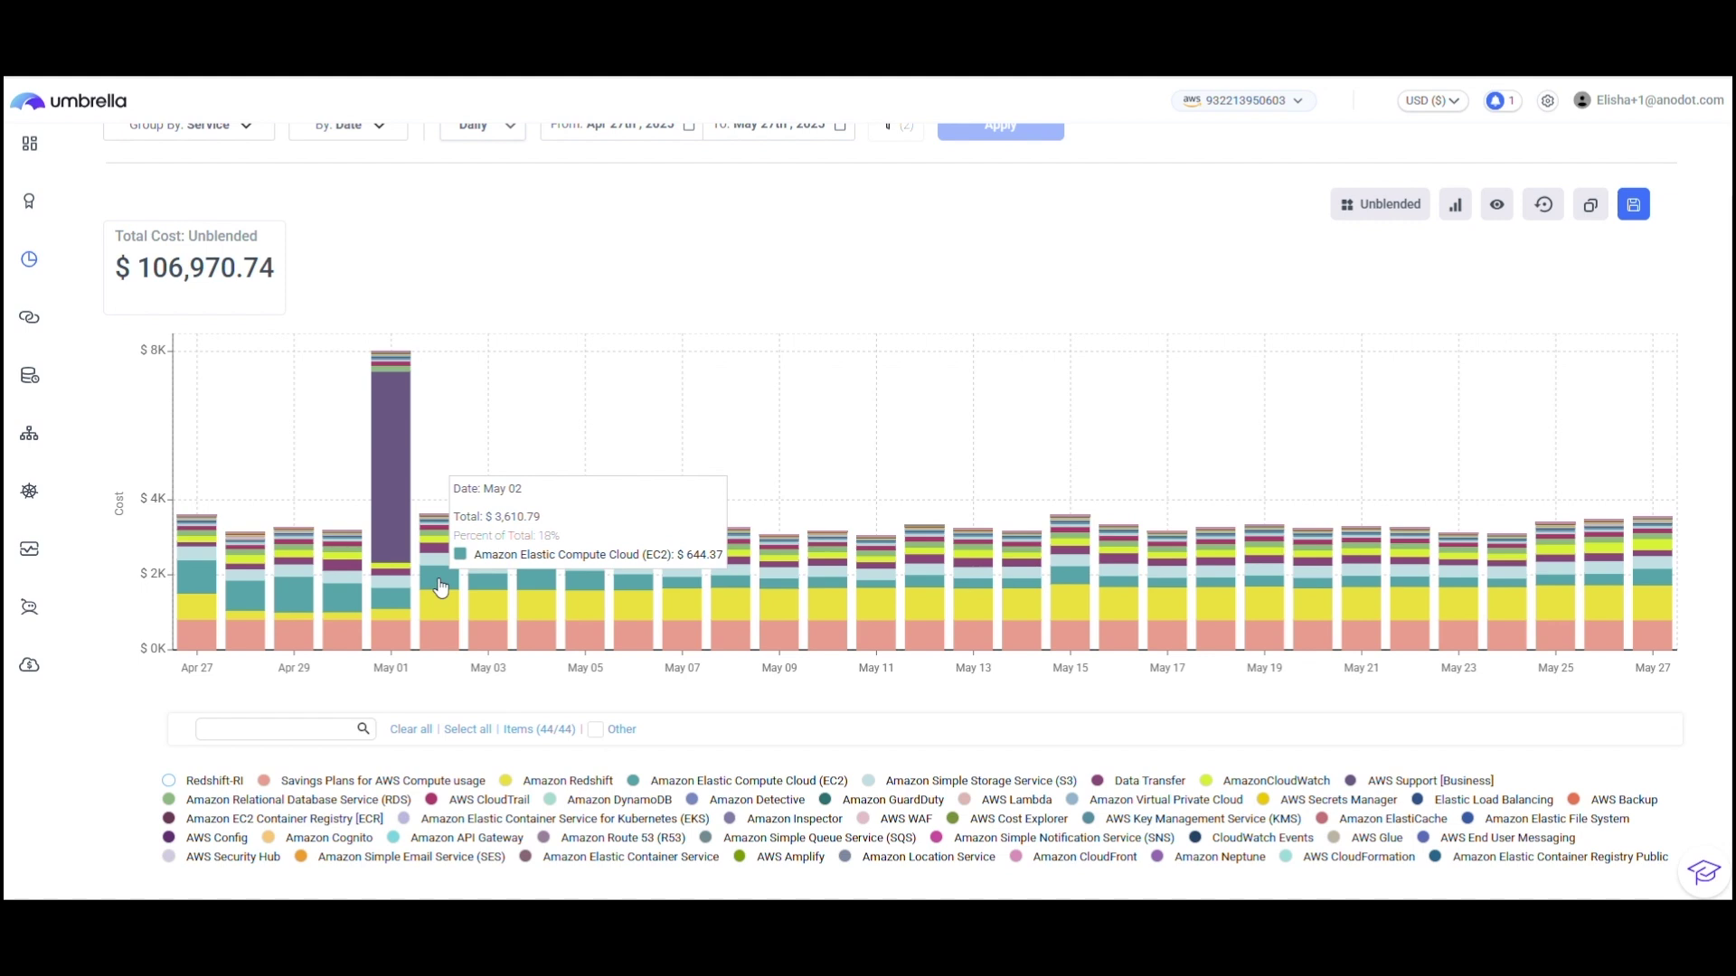
click(440, 587)
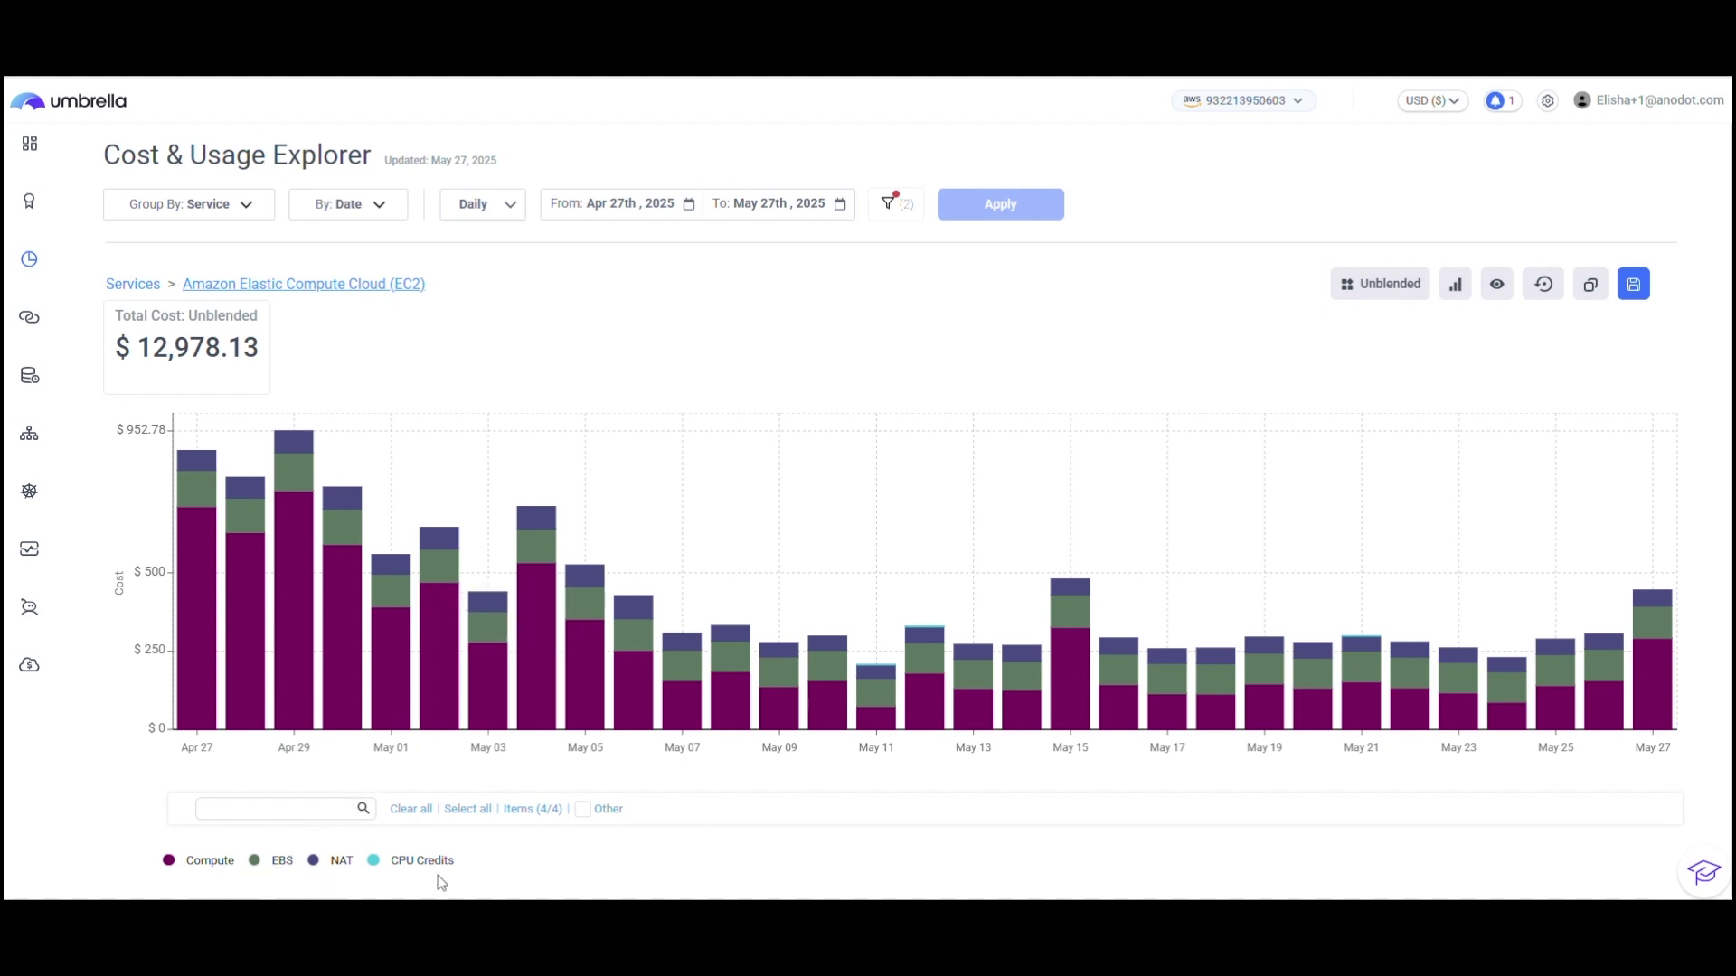
Step: Drill through Compute, r5.2xlarge and Linux/UNIX to the May 04 resources, then Reset All
click(536, 685)
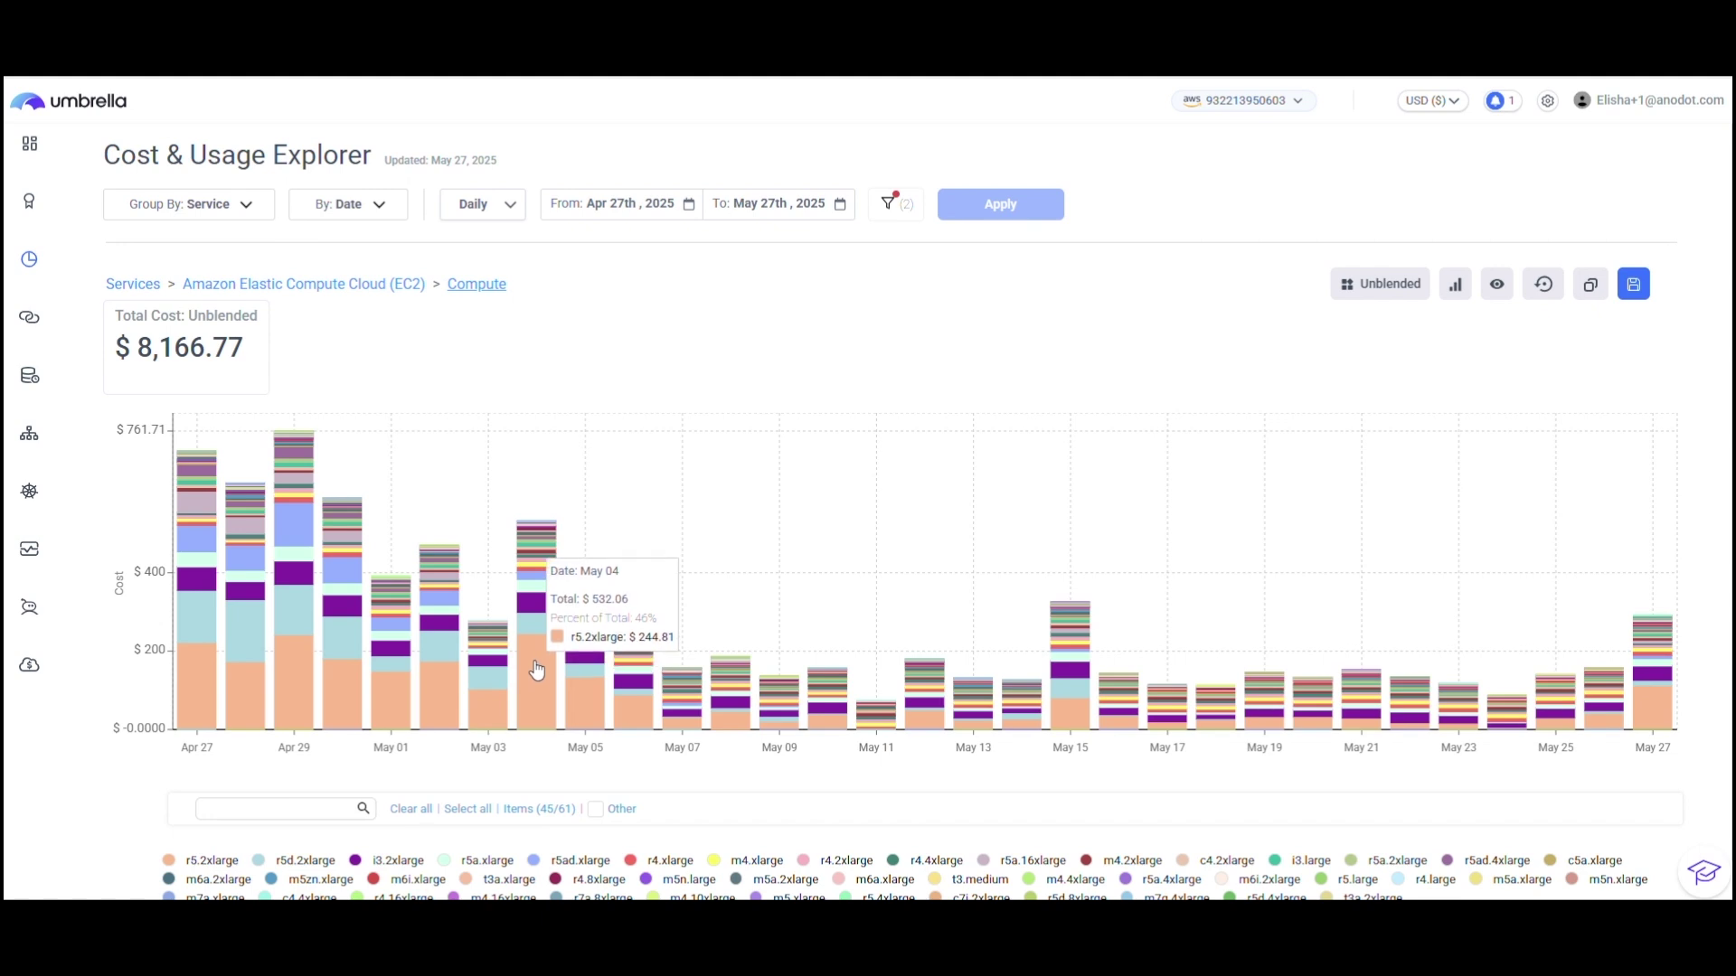
click(538, 671)
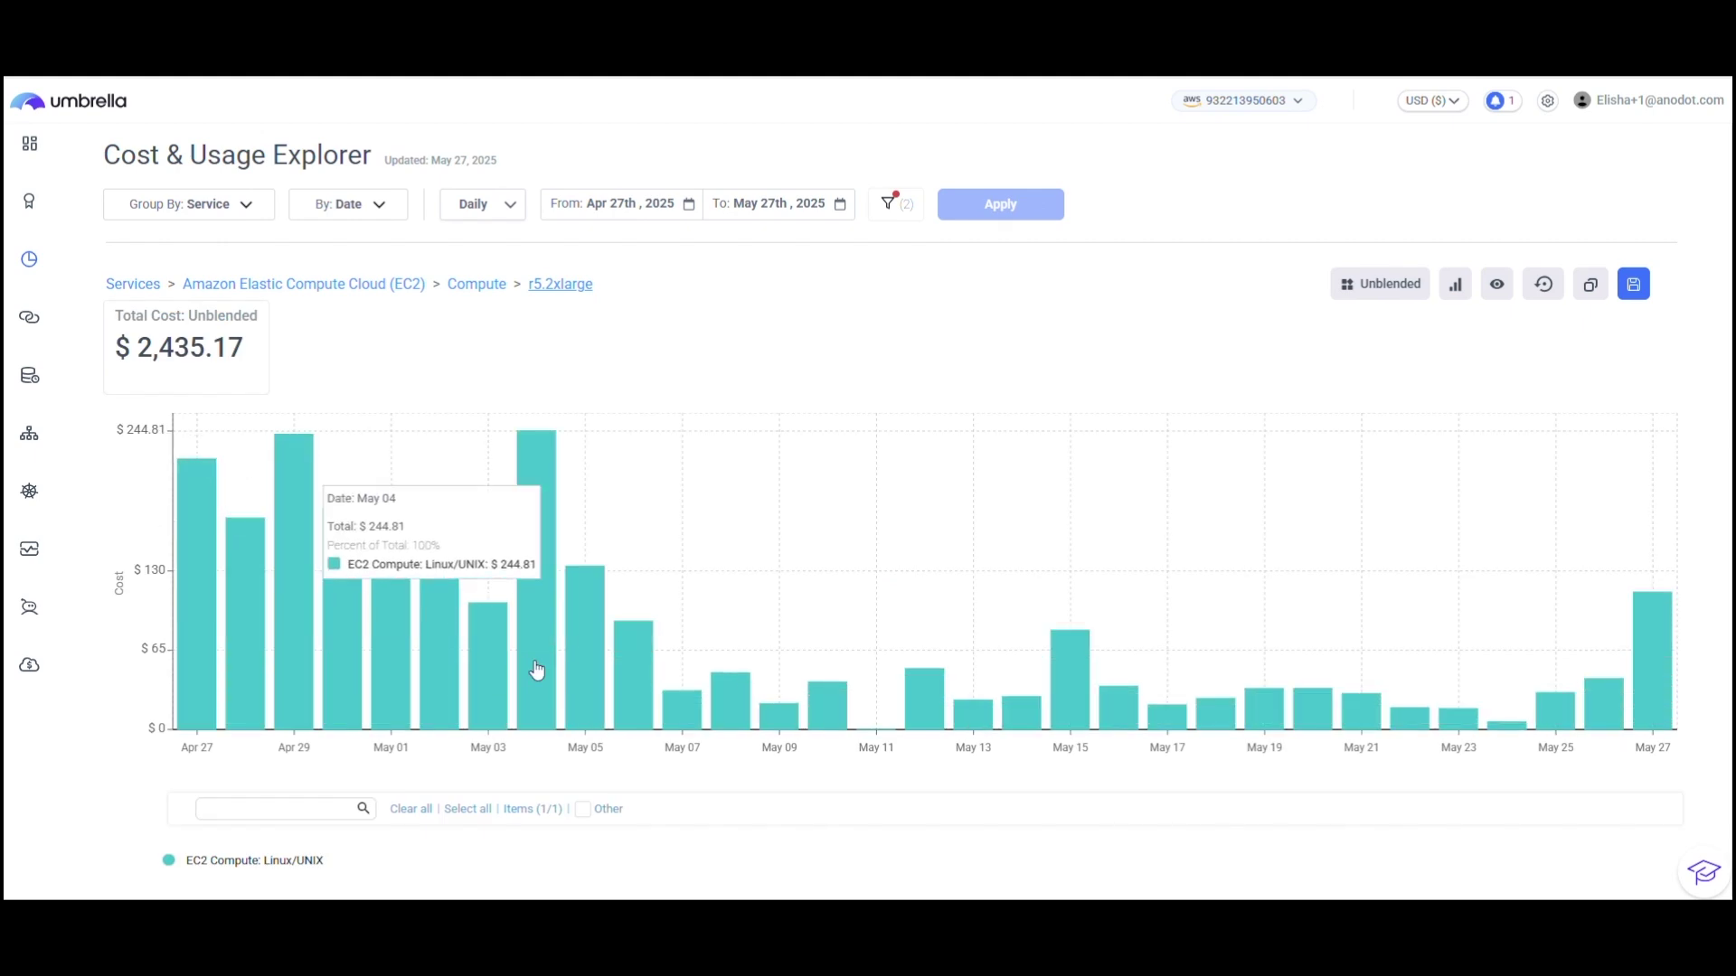
click(537, 663)
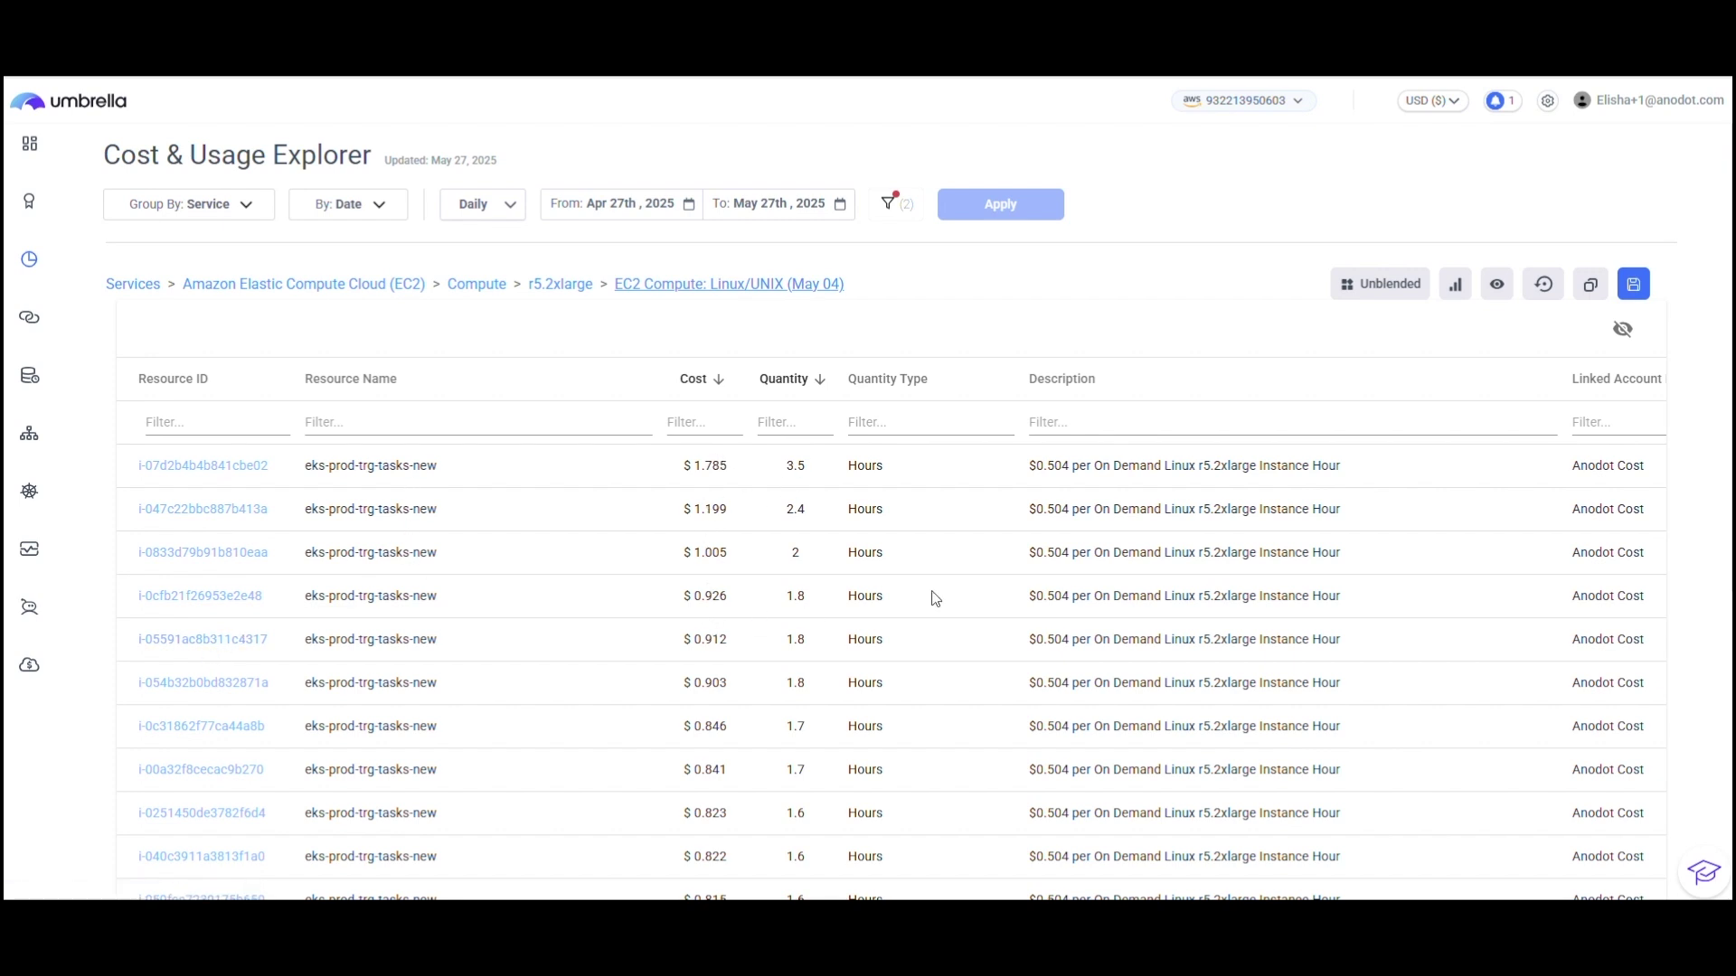
click(1543, 286)
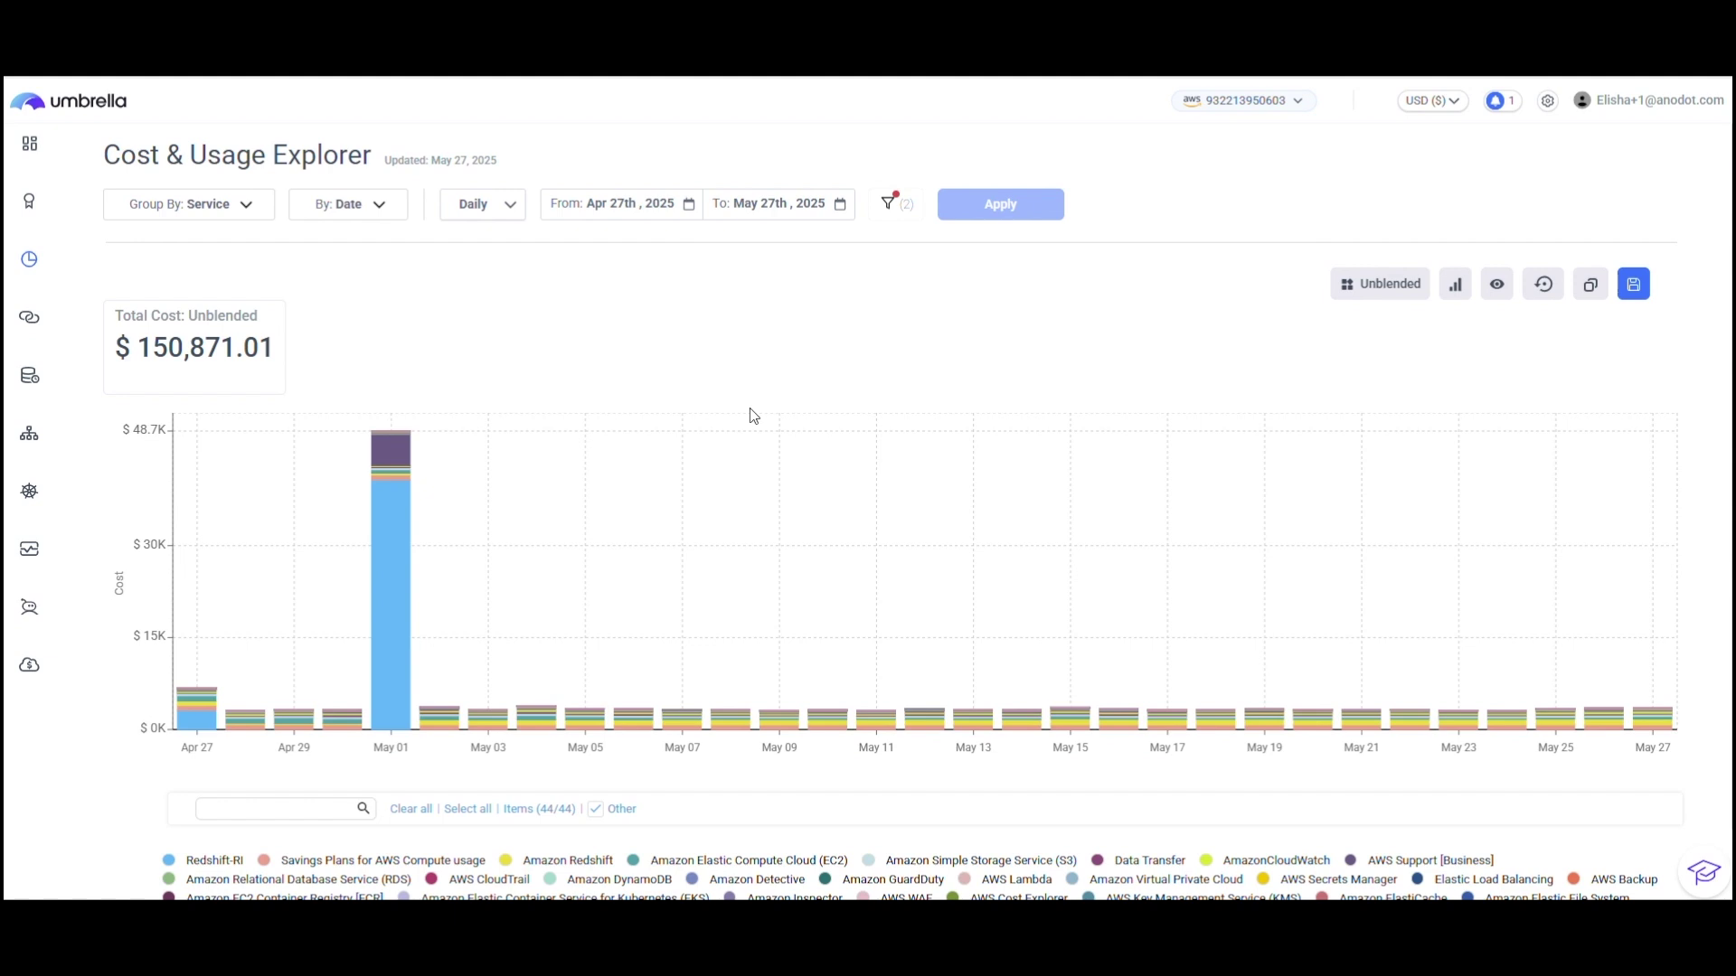
Step: Limit the Purchase Option filter to On-Demand purchases only
click(899, 210)
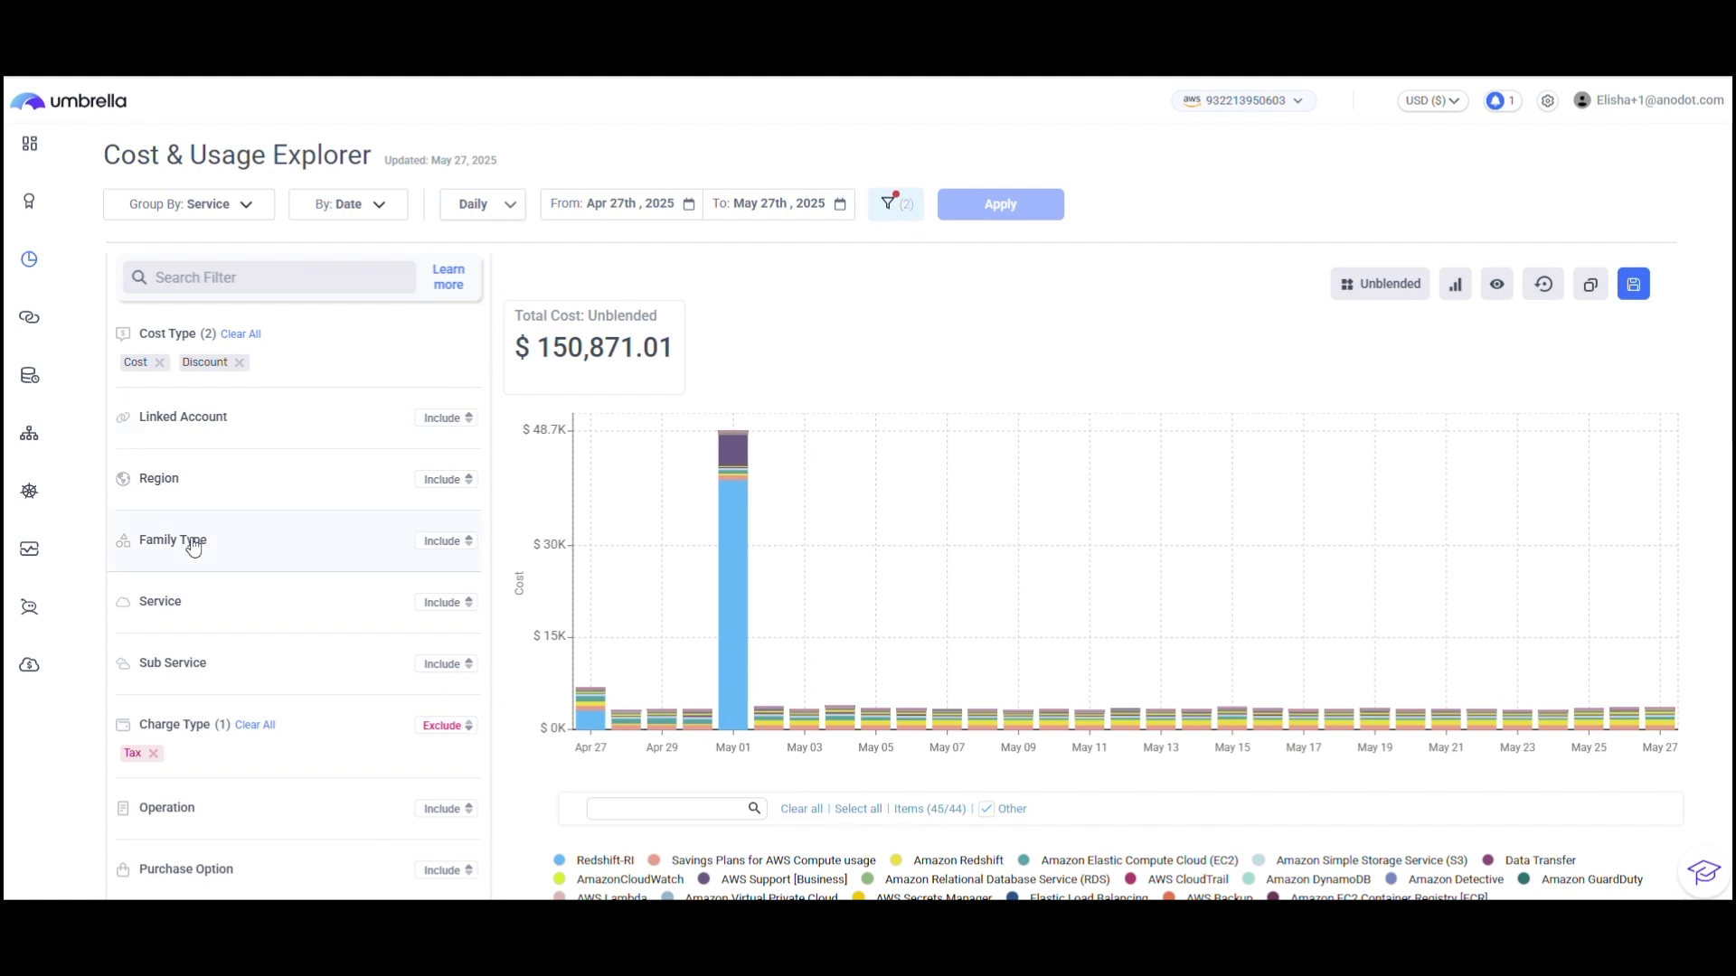
scroll(192, 547, down, 1)
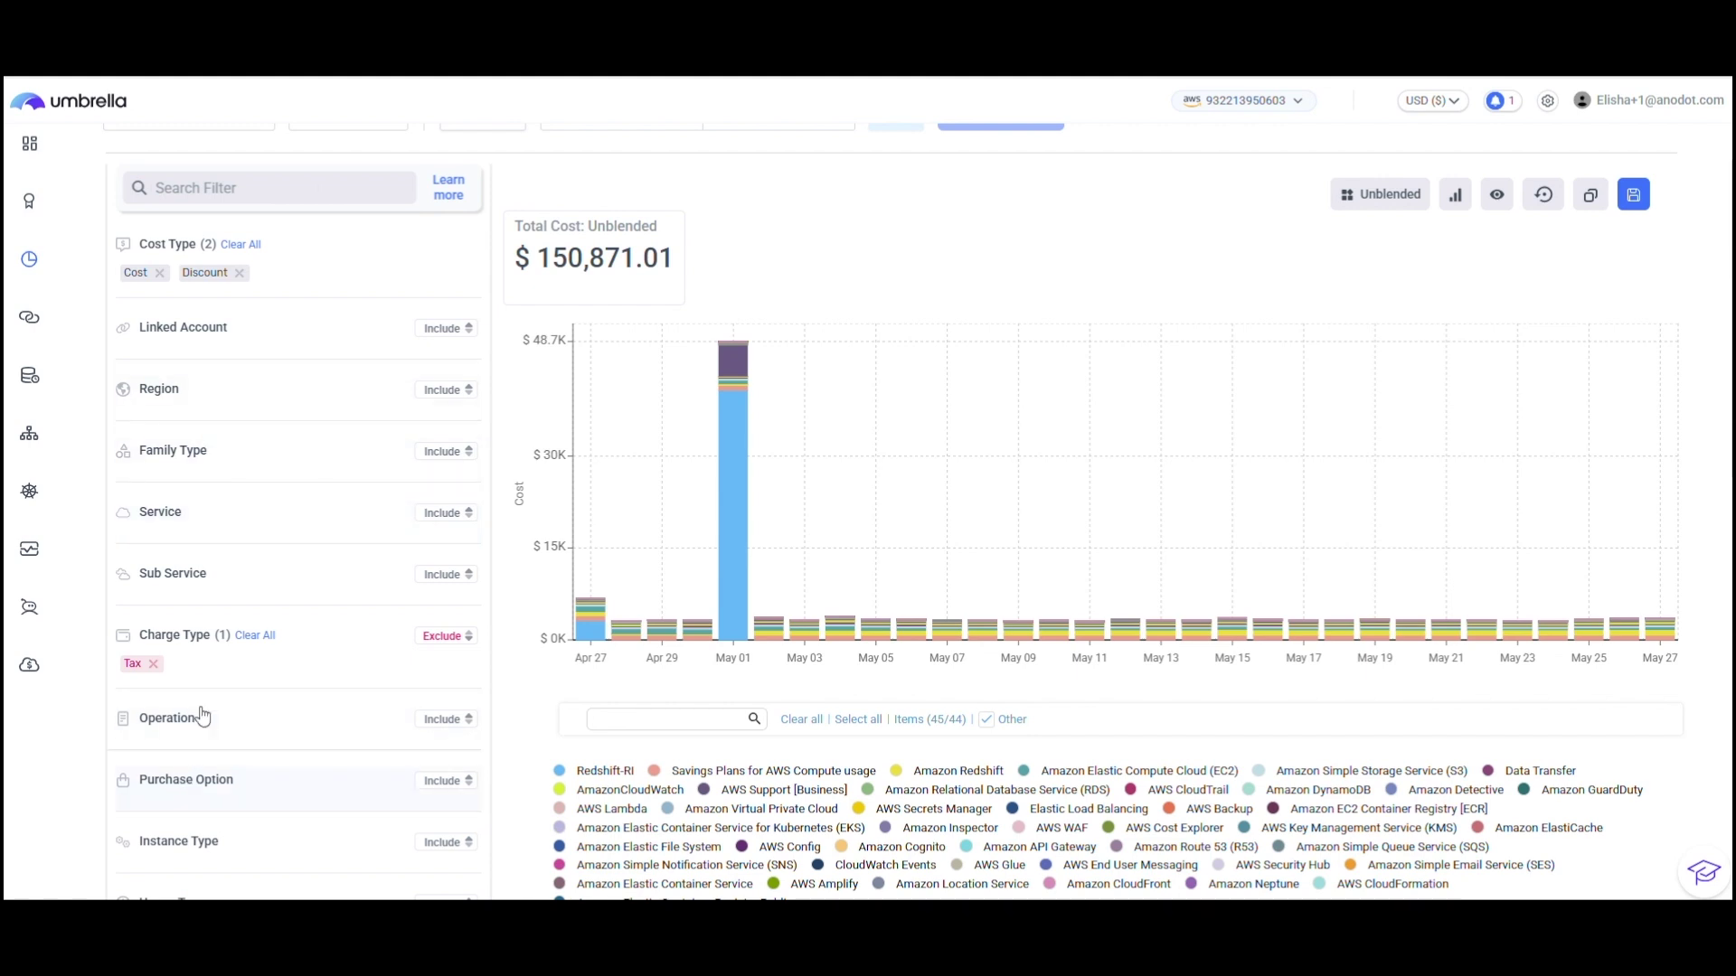
scroll(272, 518, down, 1)
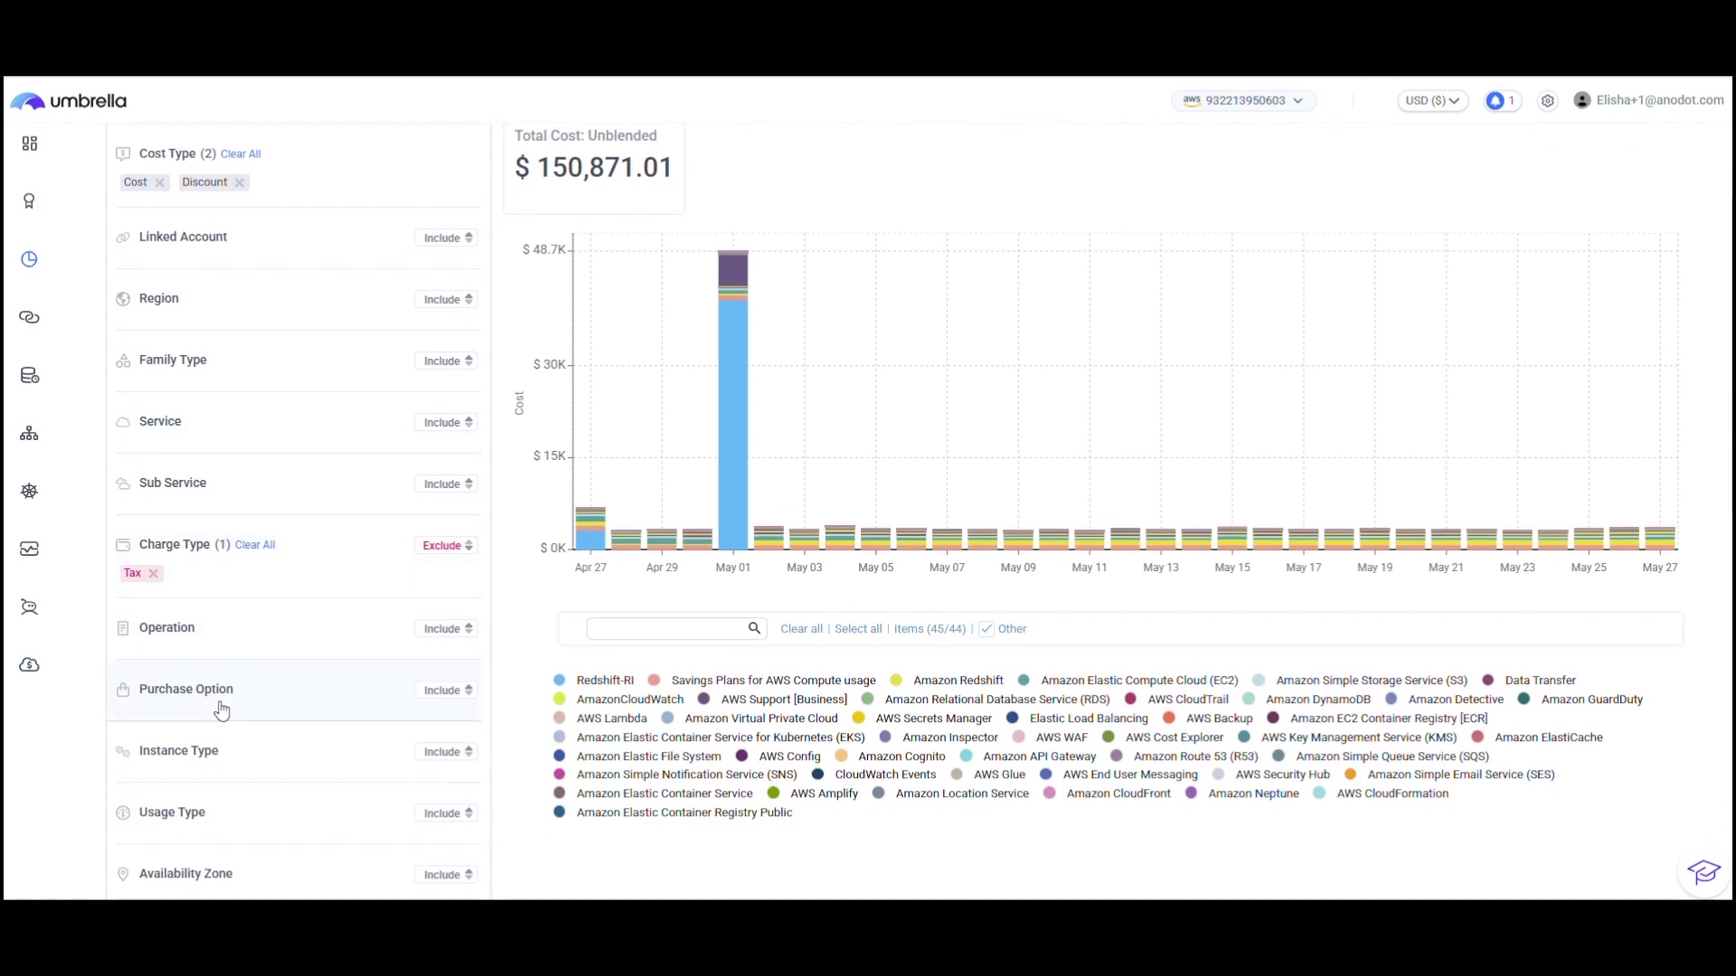
click(138, 701)
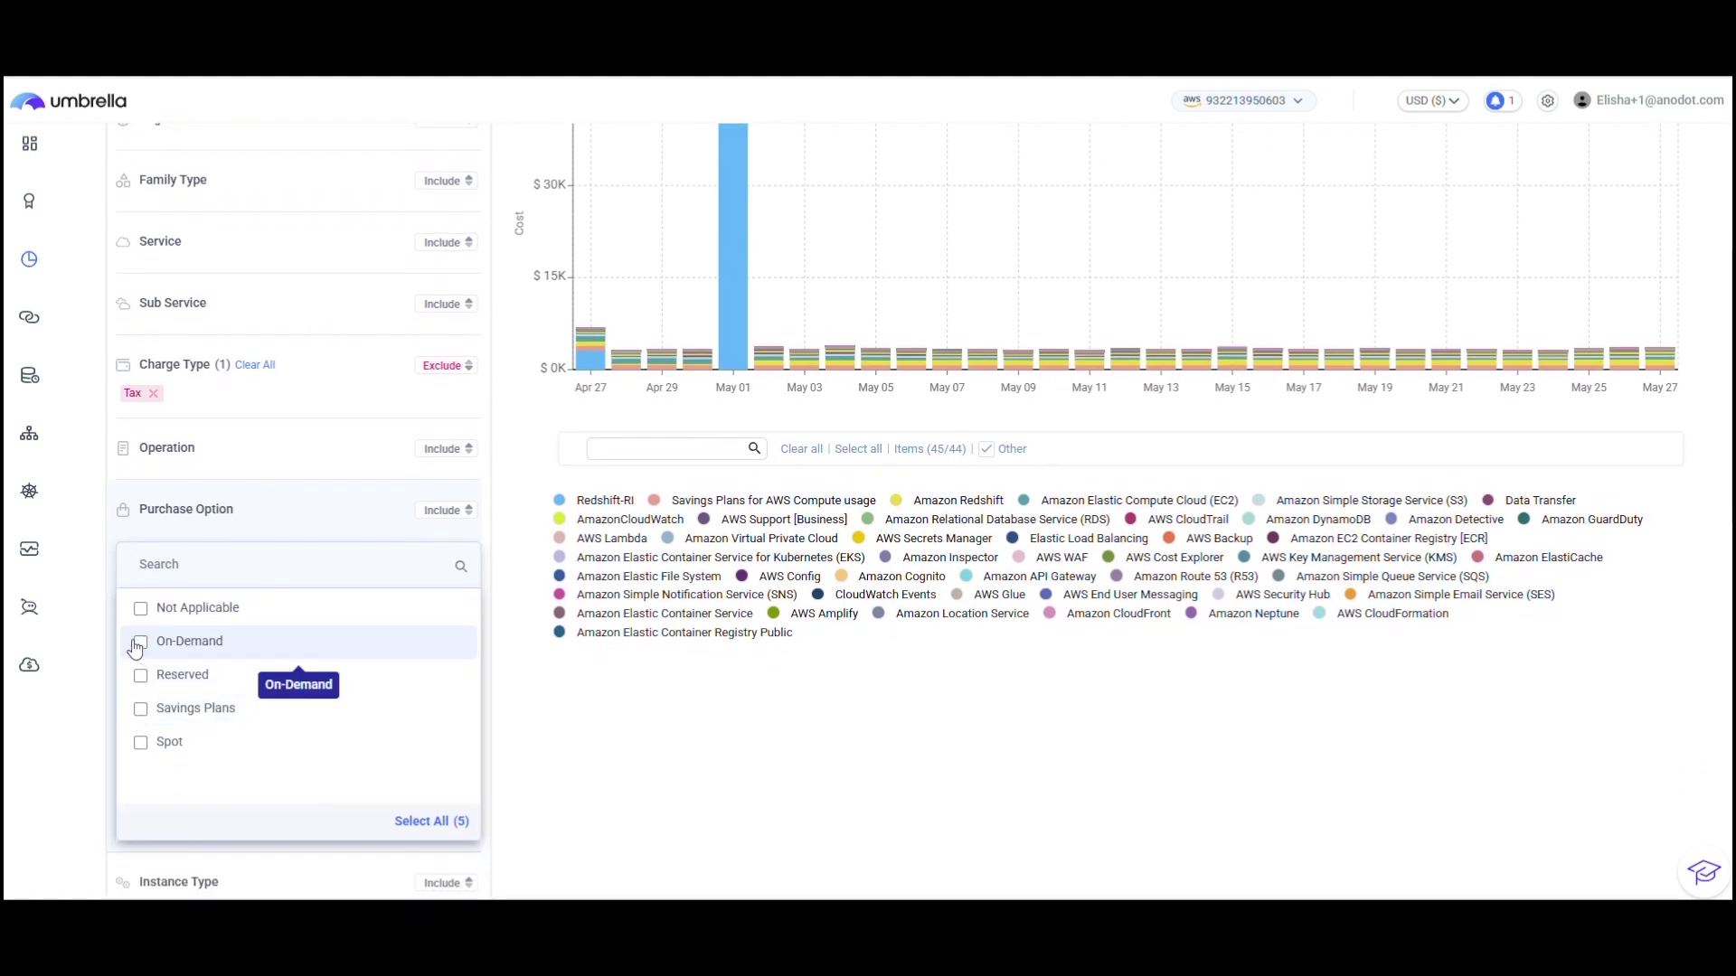
click(141, 645)
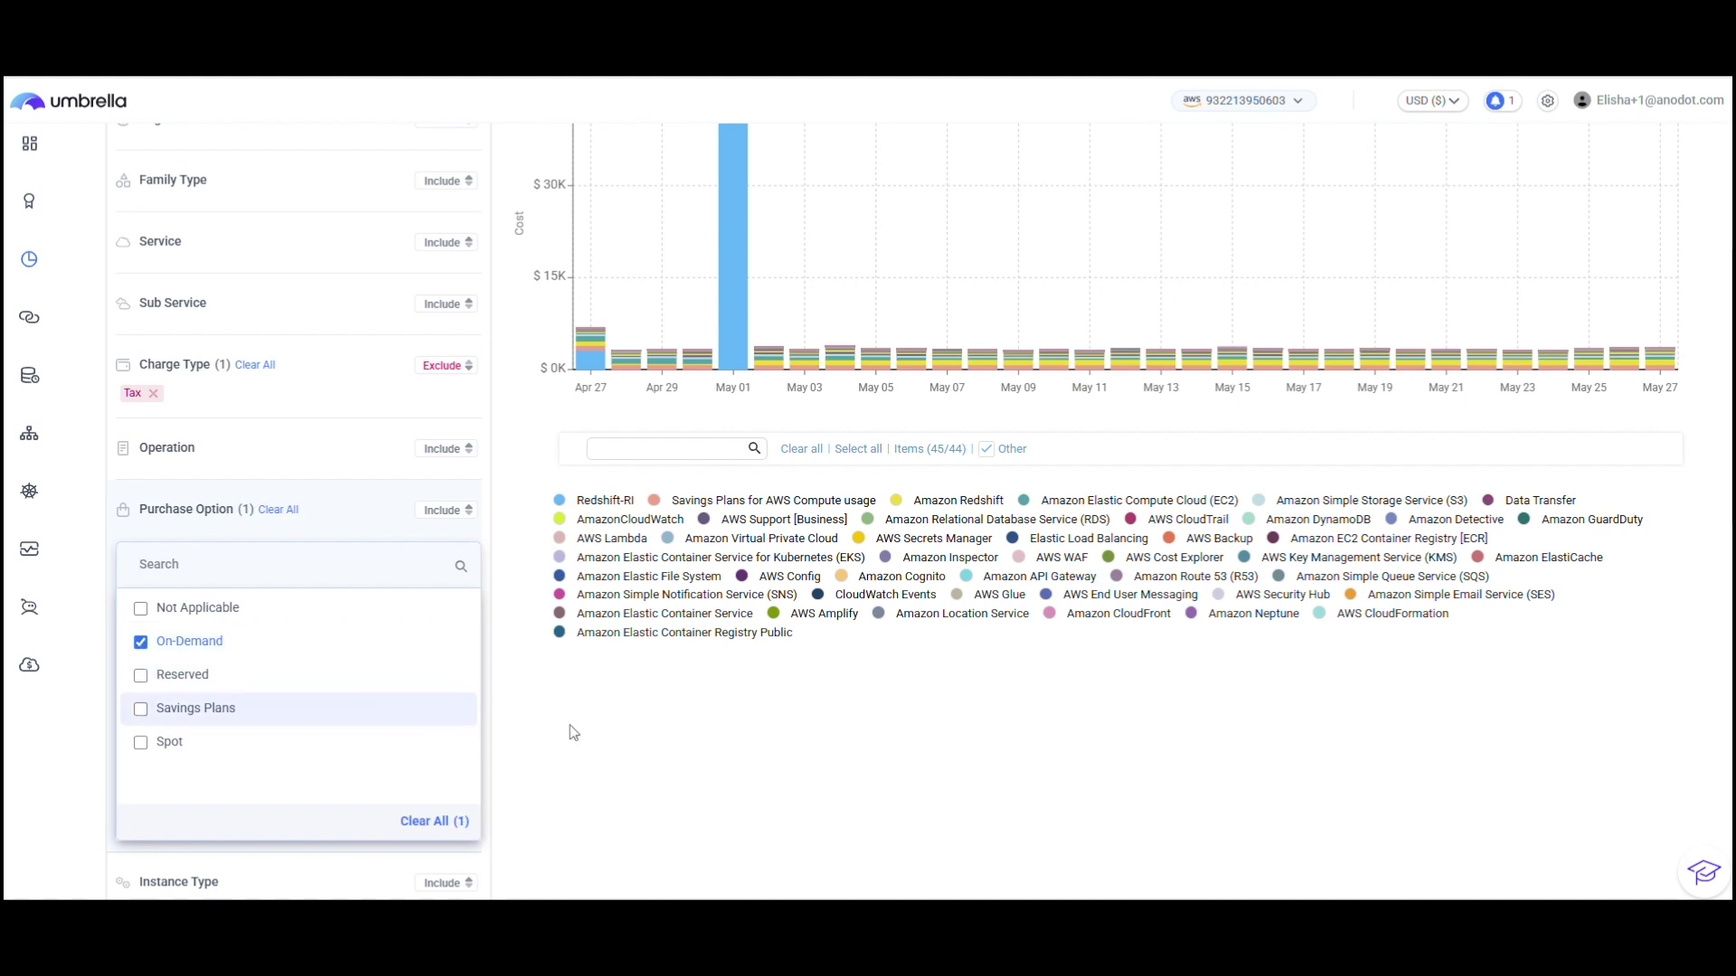
click(532, 588)
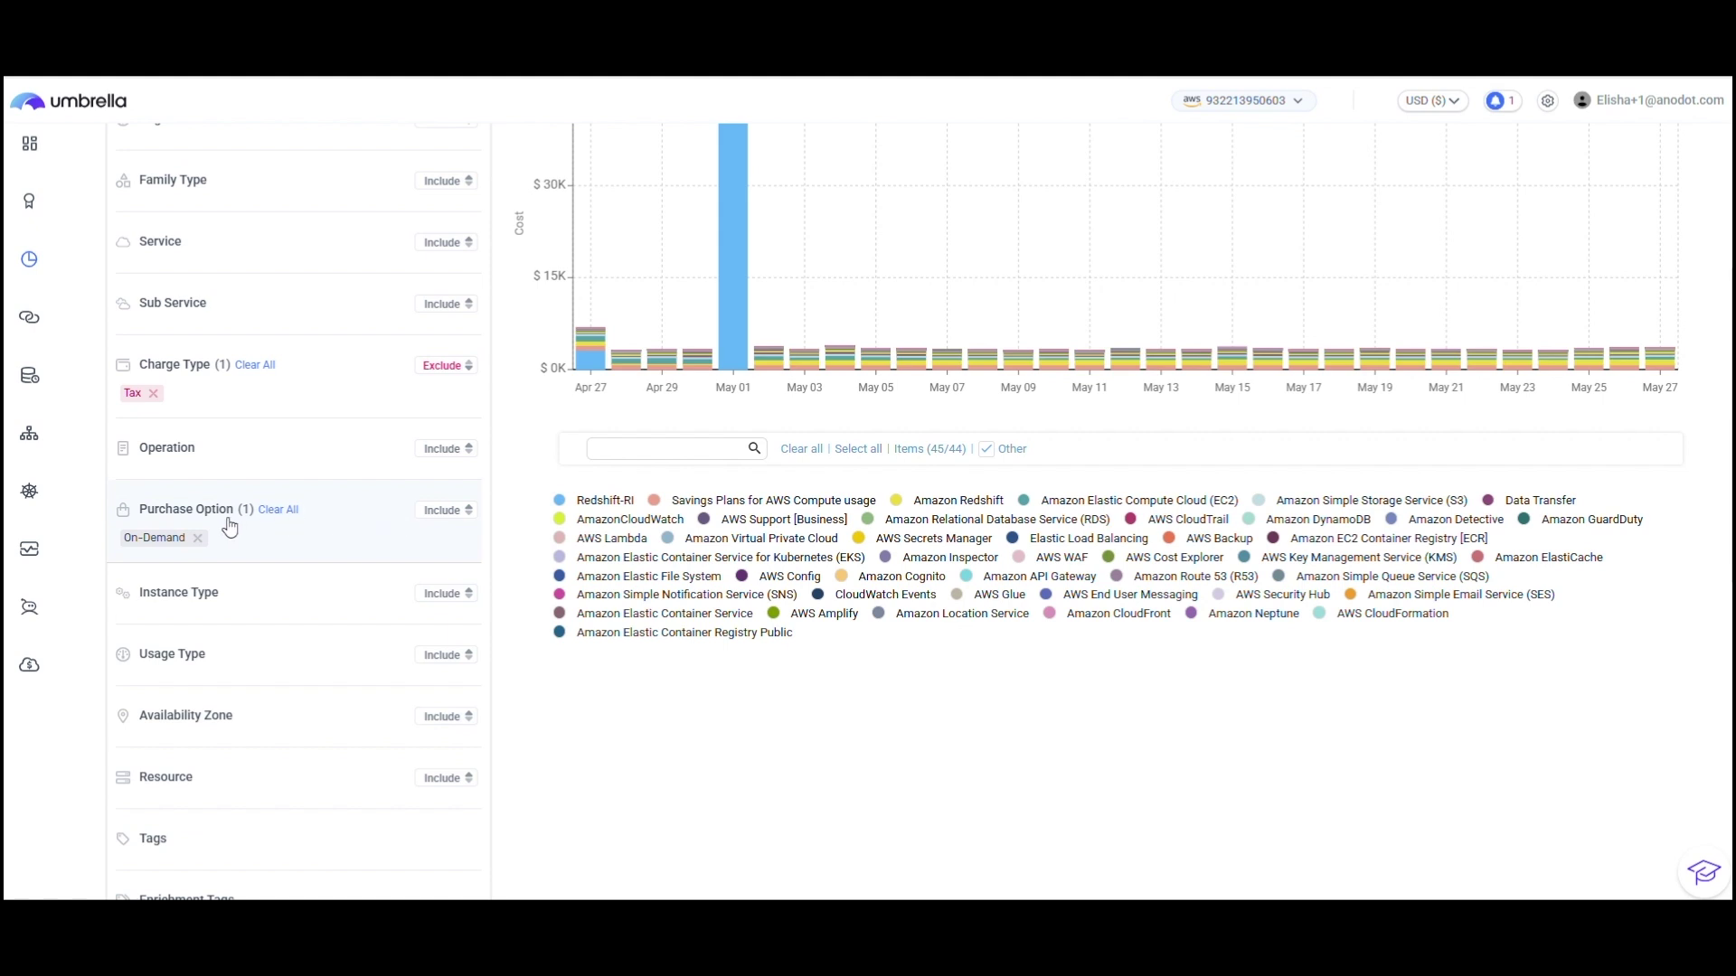
Step: Restrict the Service filter to Amazon Elastic Compute Cloud (EC2) and apply the filters
scroll(434, 517, up, 2)
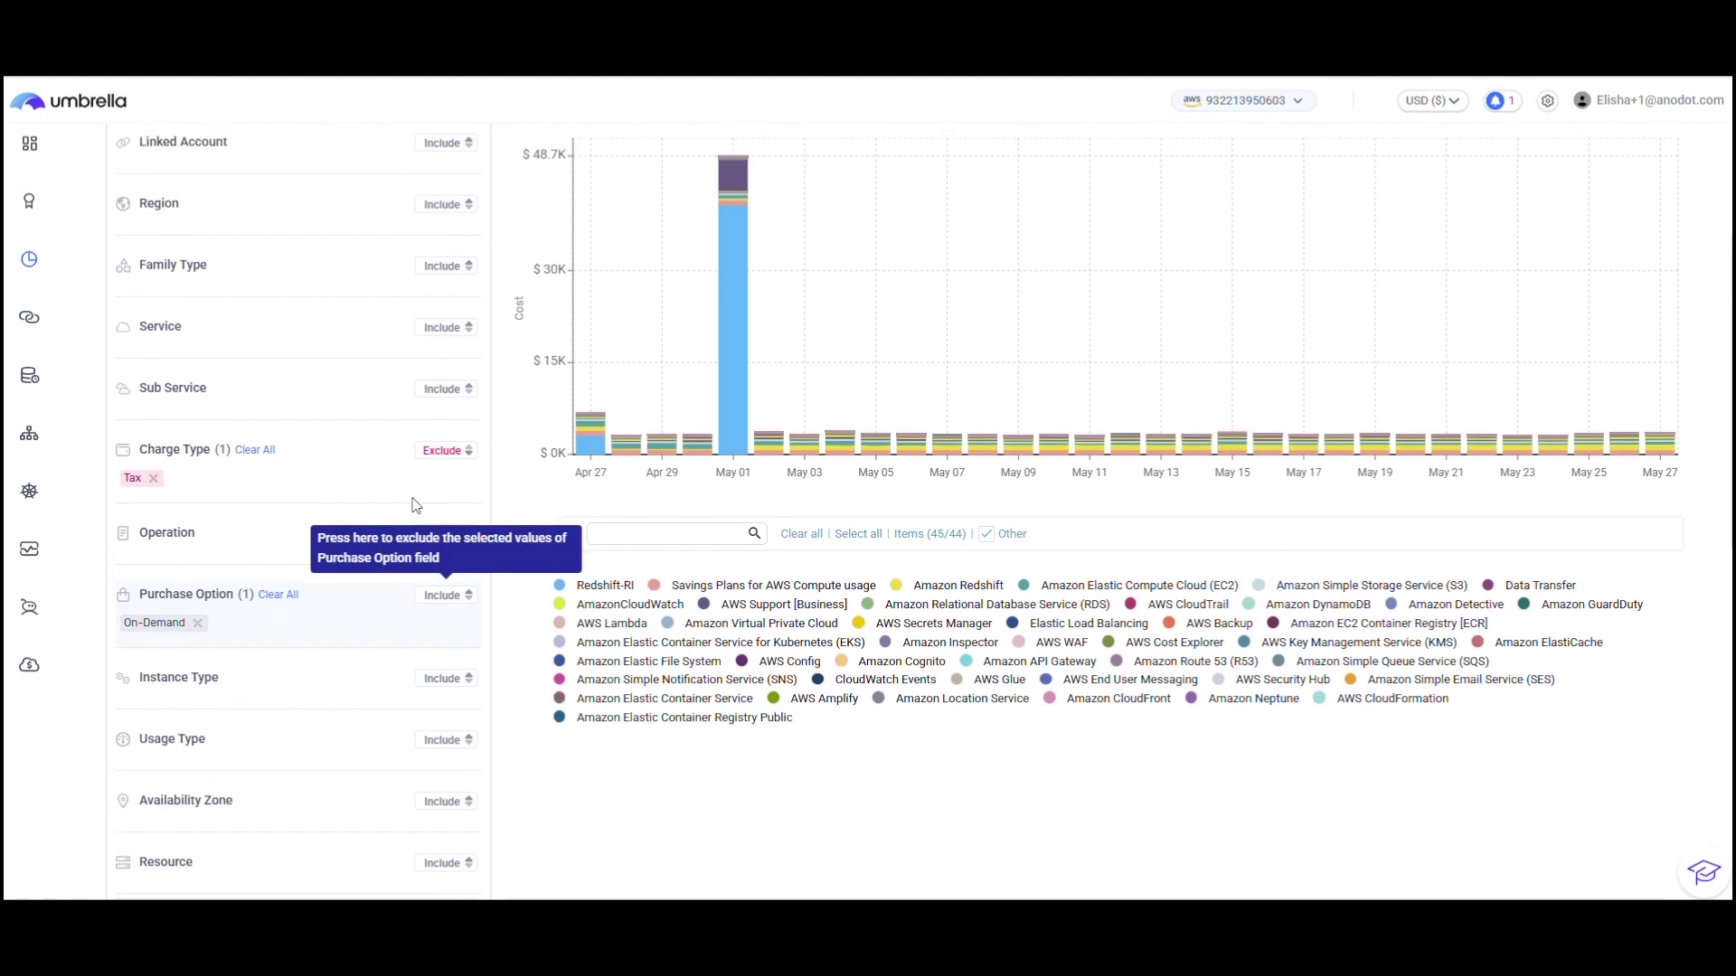
click(191, 336)
text(ec2)
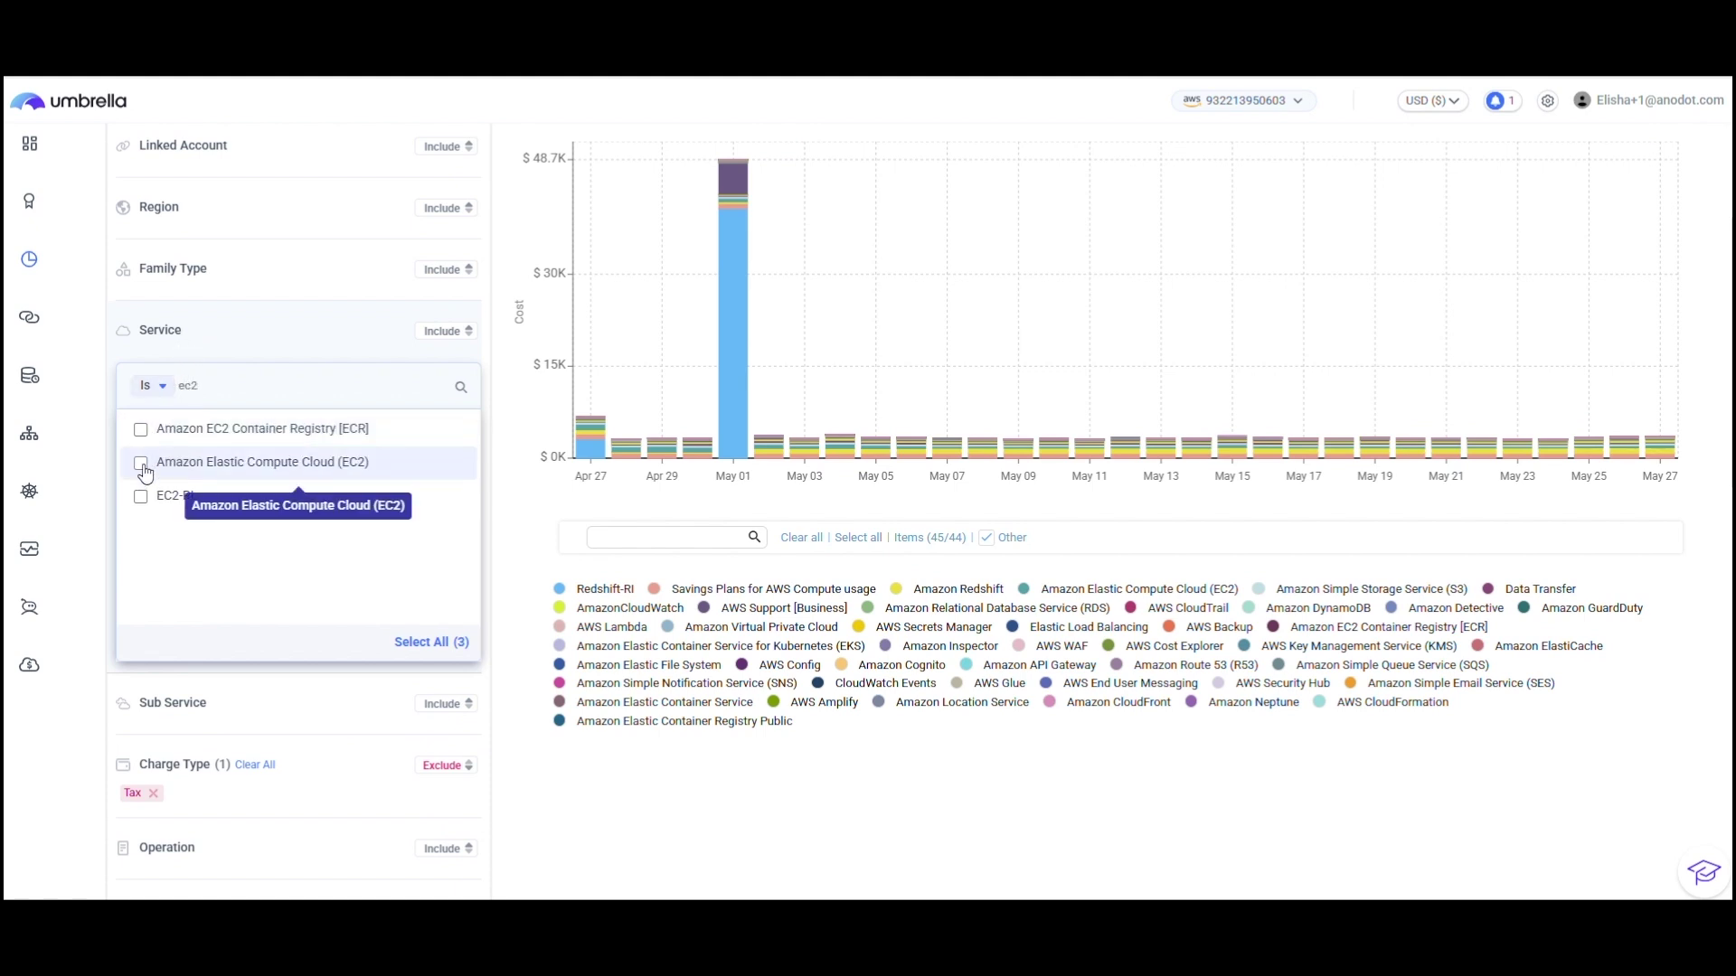
click(141, 463)
click(503, 502)
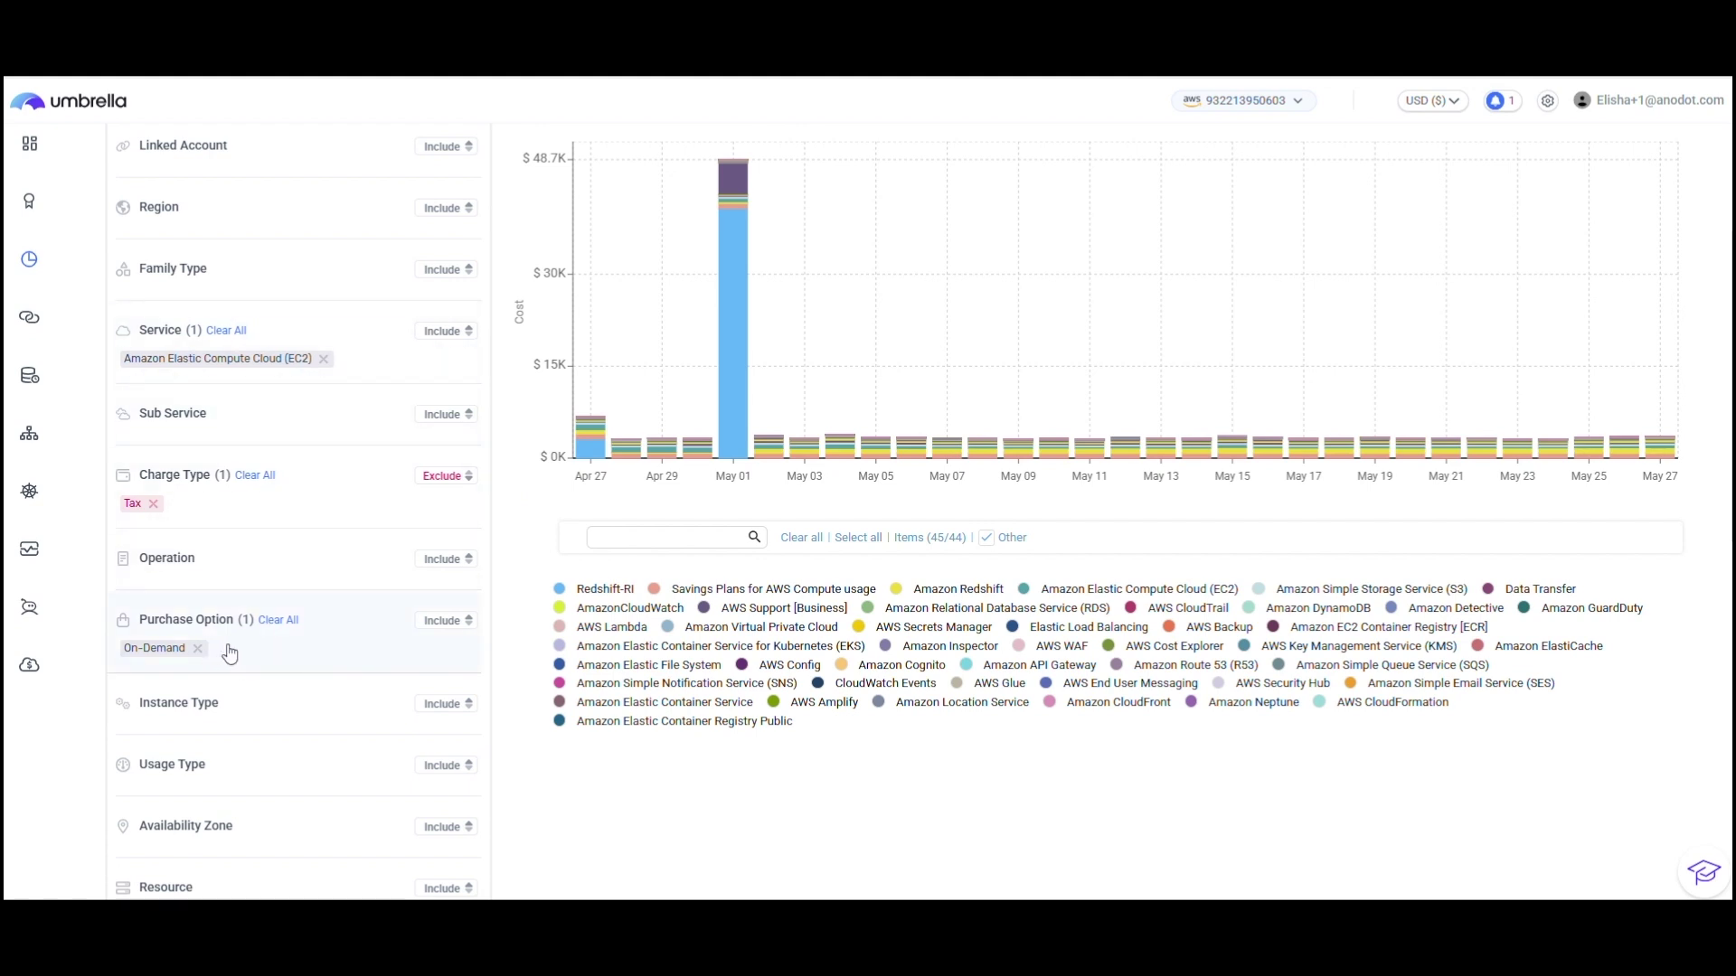
scroll(920, 214, up, 3)
scroll(920, 214, up, 1)
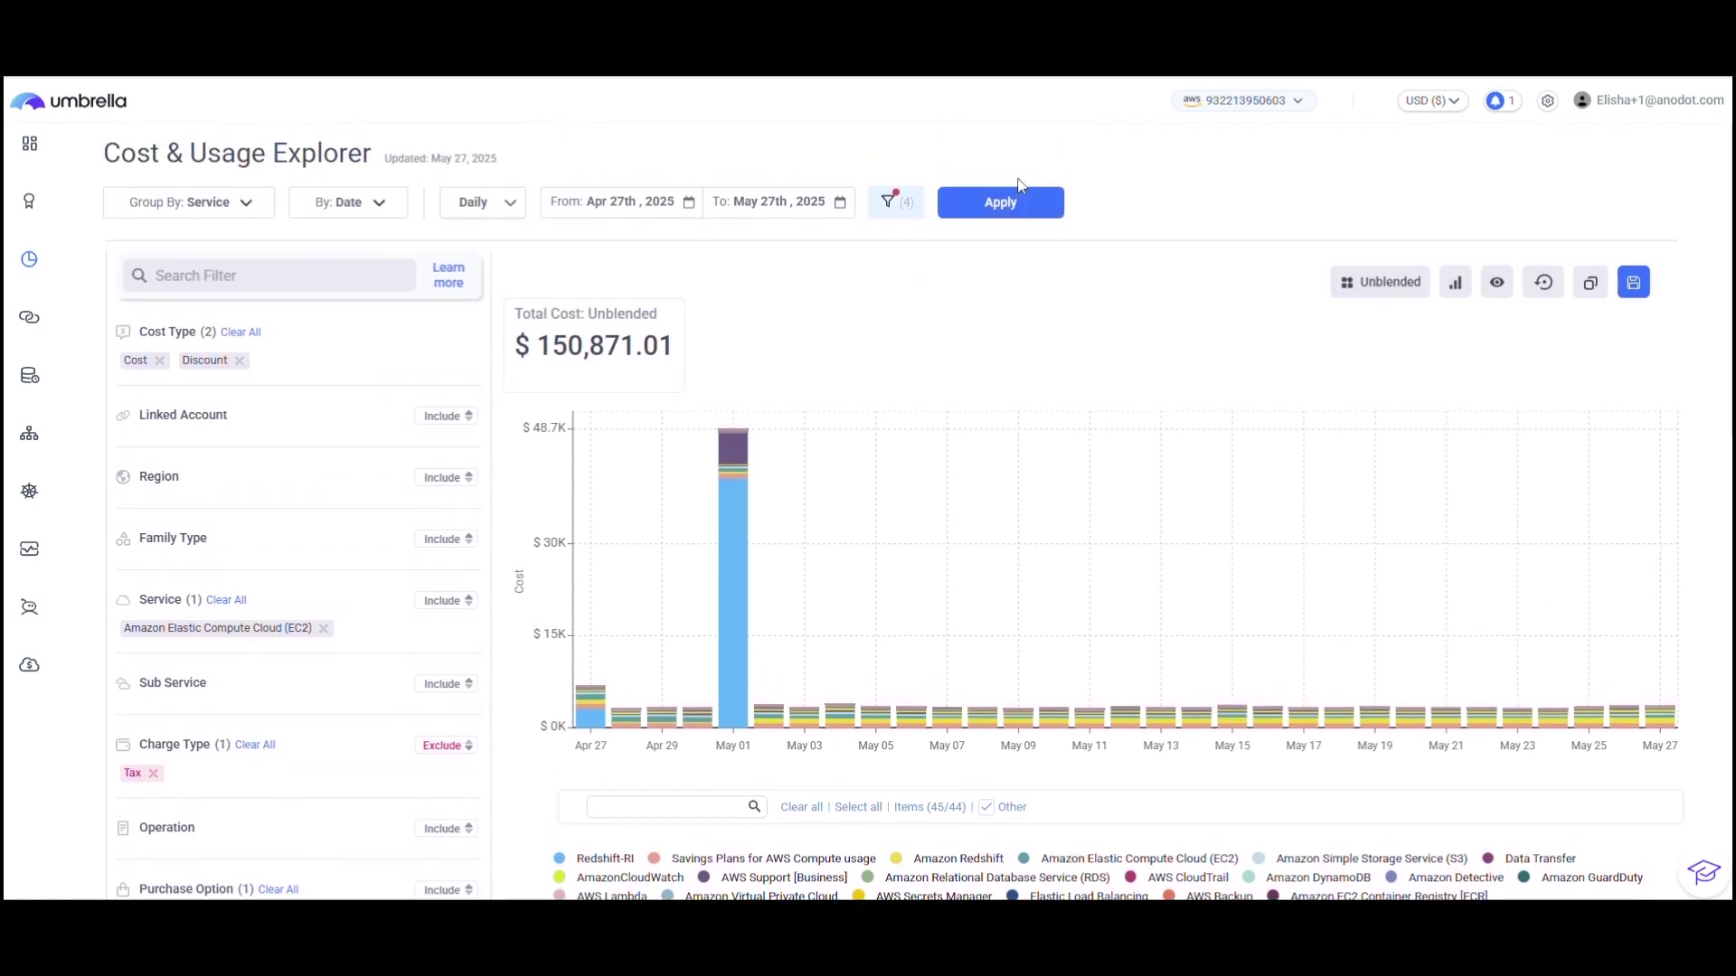
click(1000, 205)
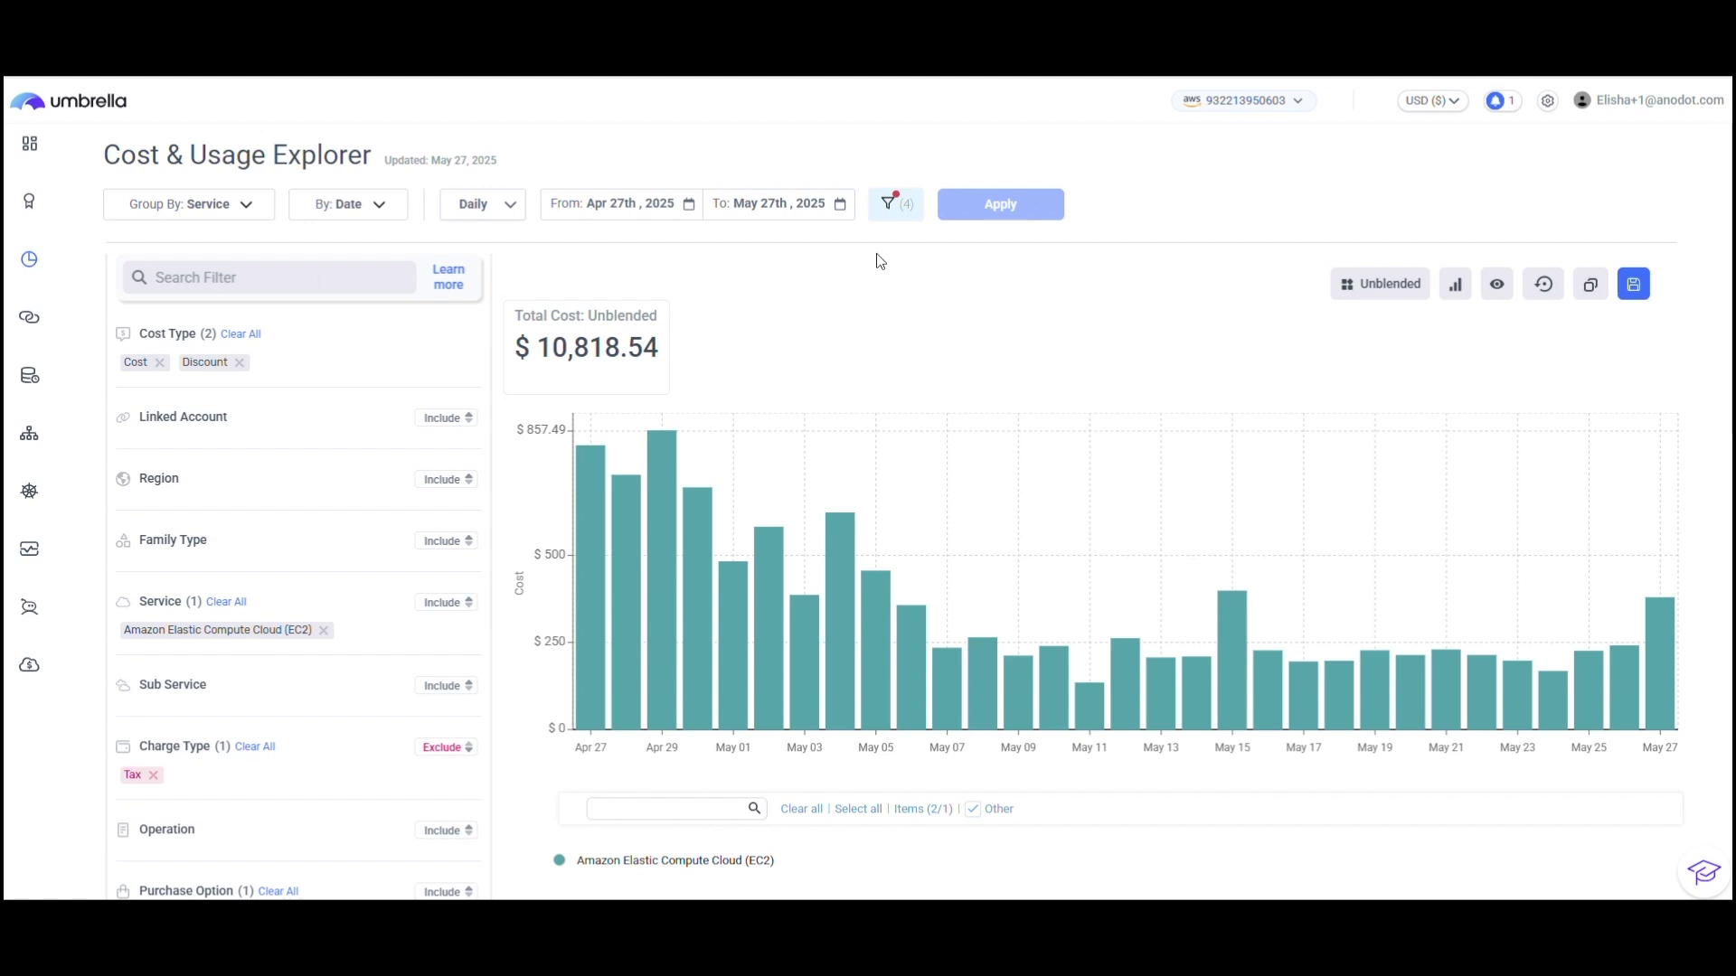
Step: Collapse the filter panel and switch the chart to stacked area, then to a line chart
click(893, 205)
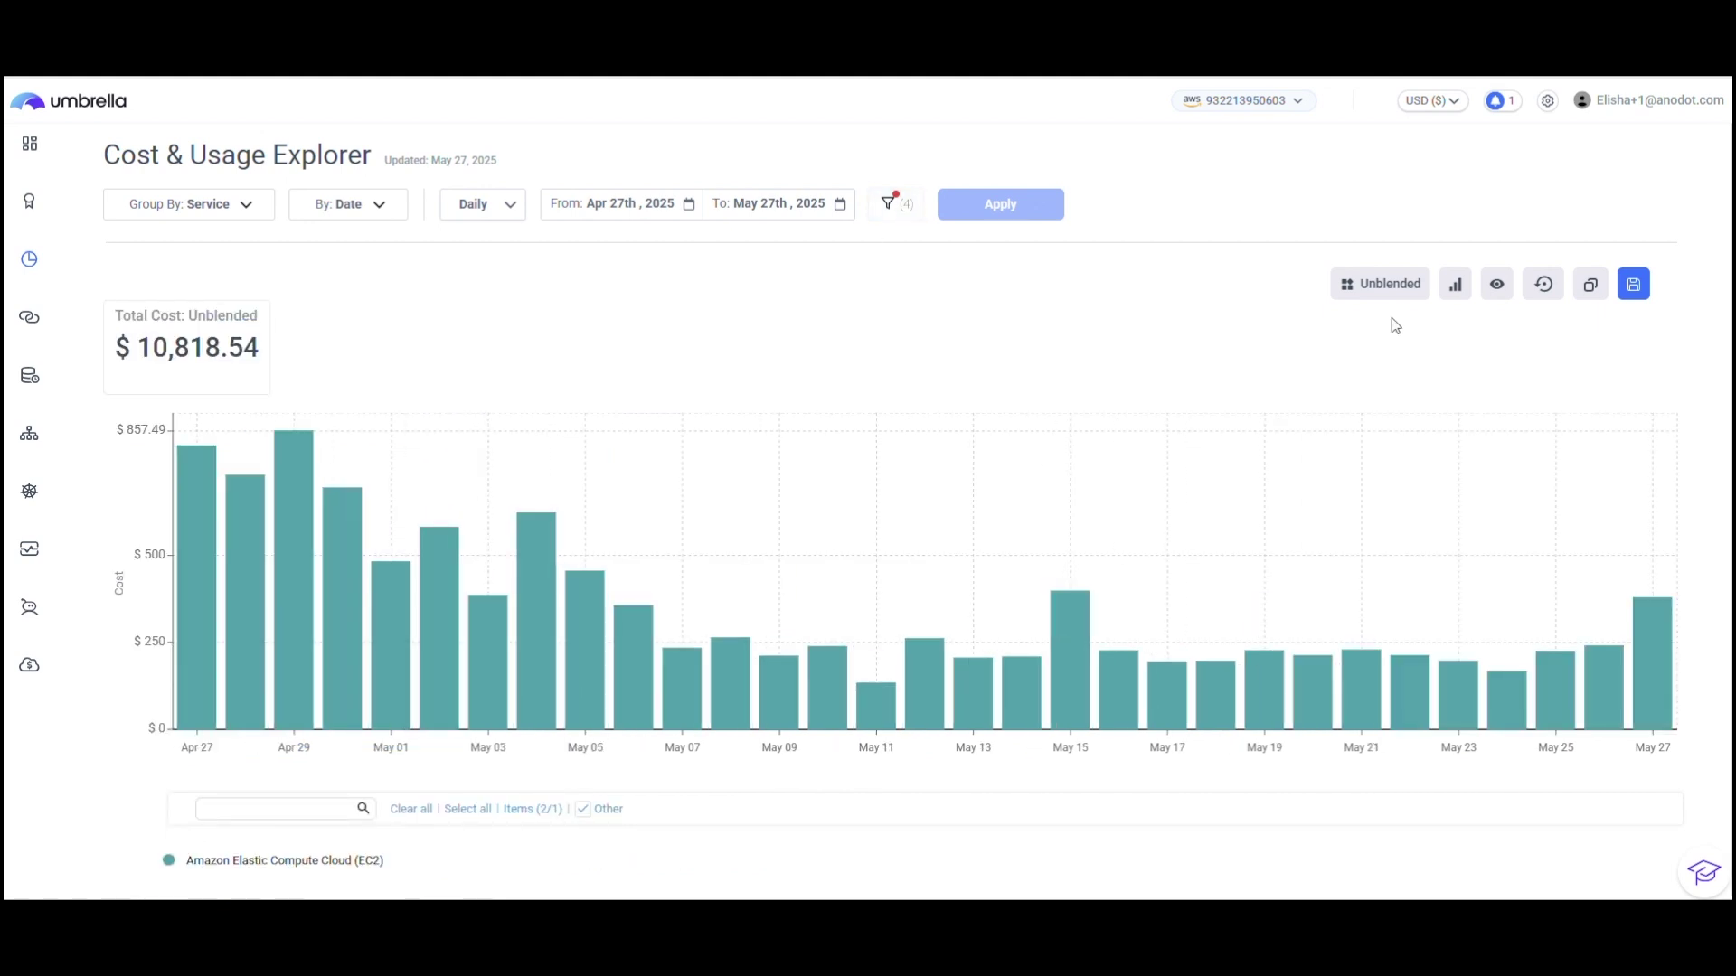
click(1455, 285)
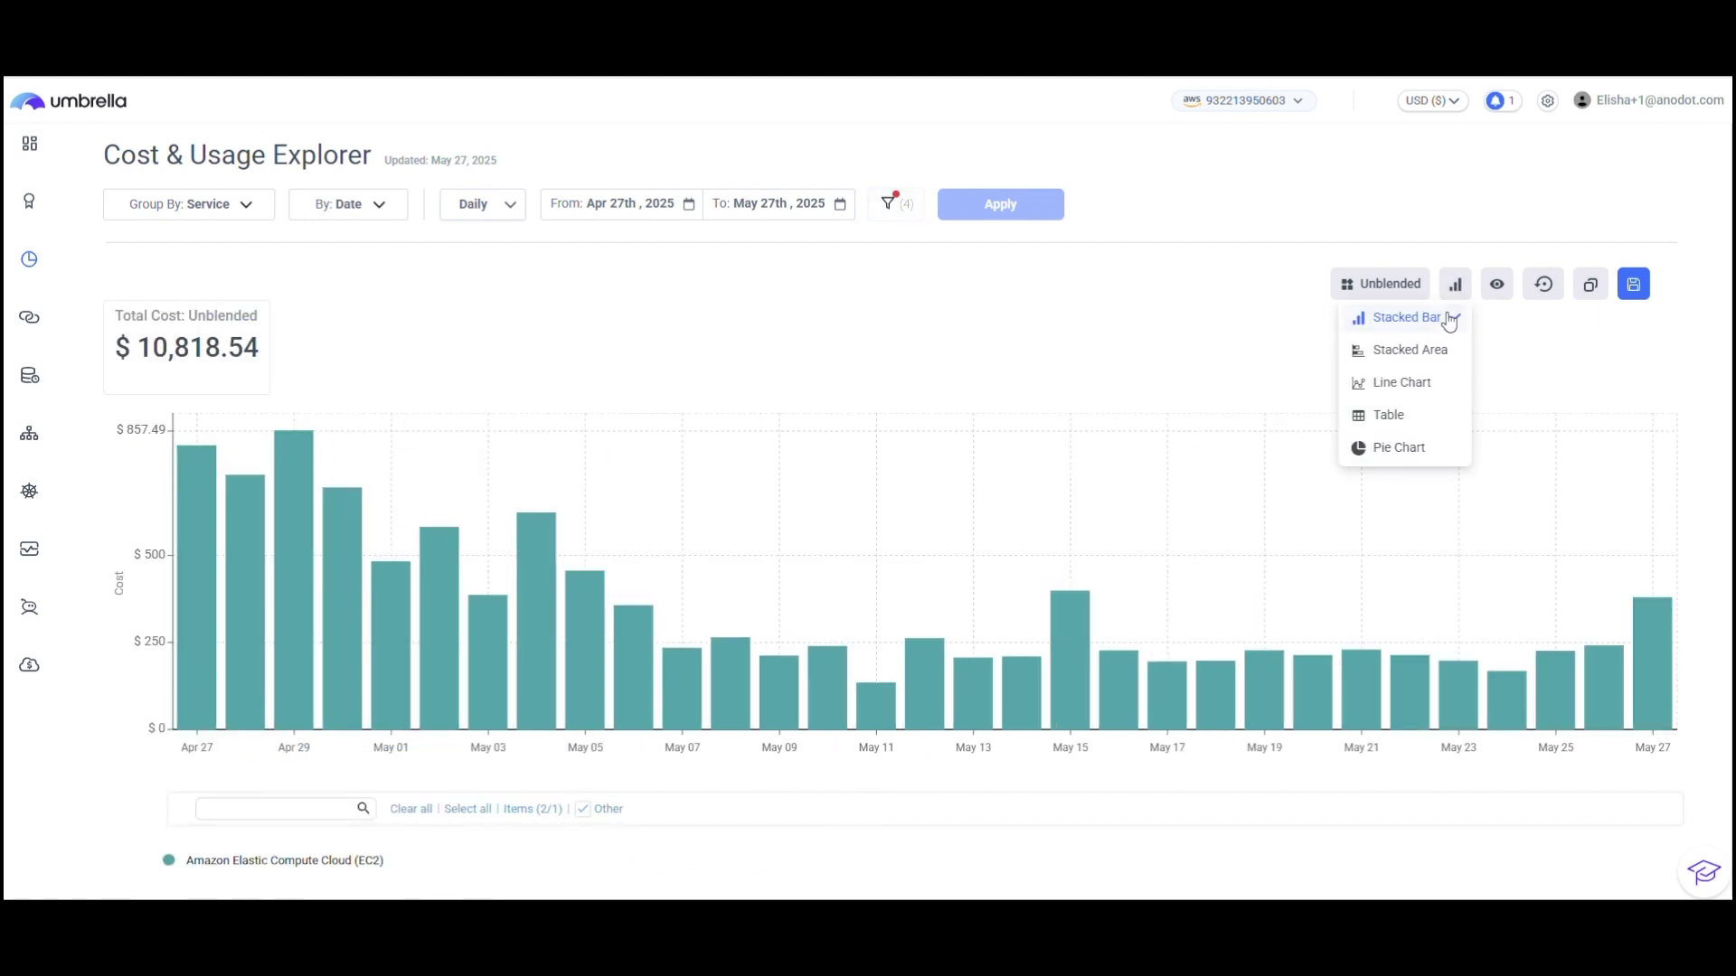
click(1408, 353)
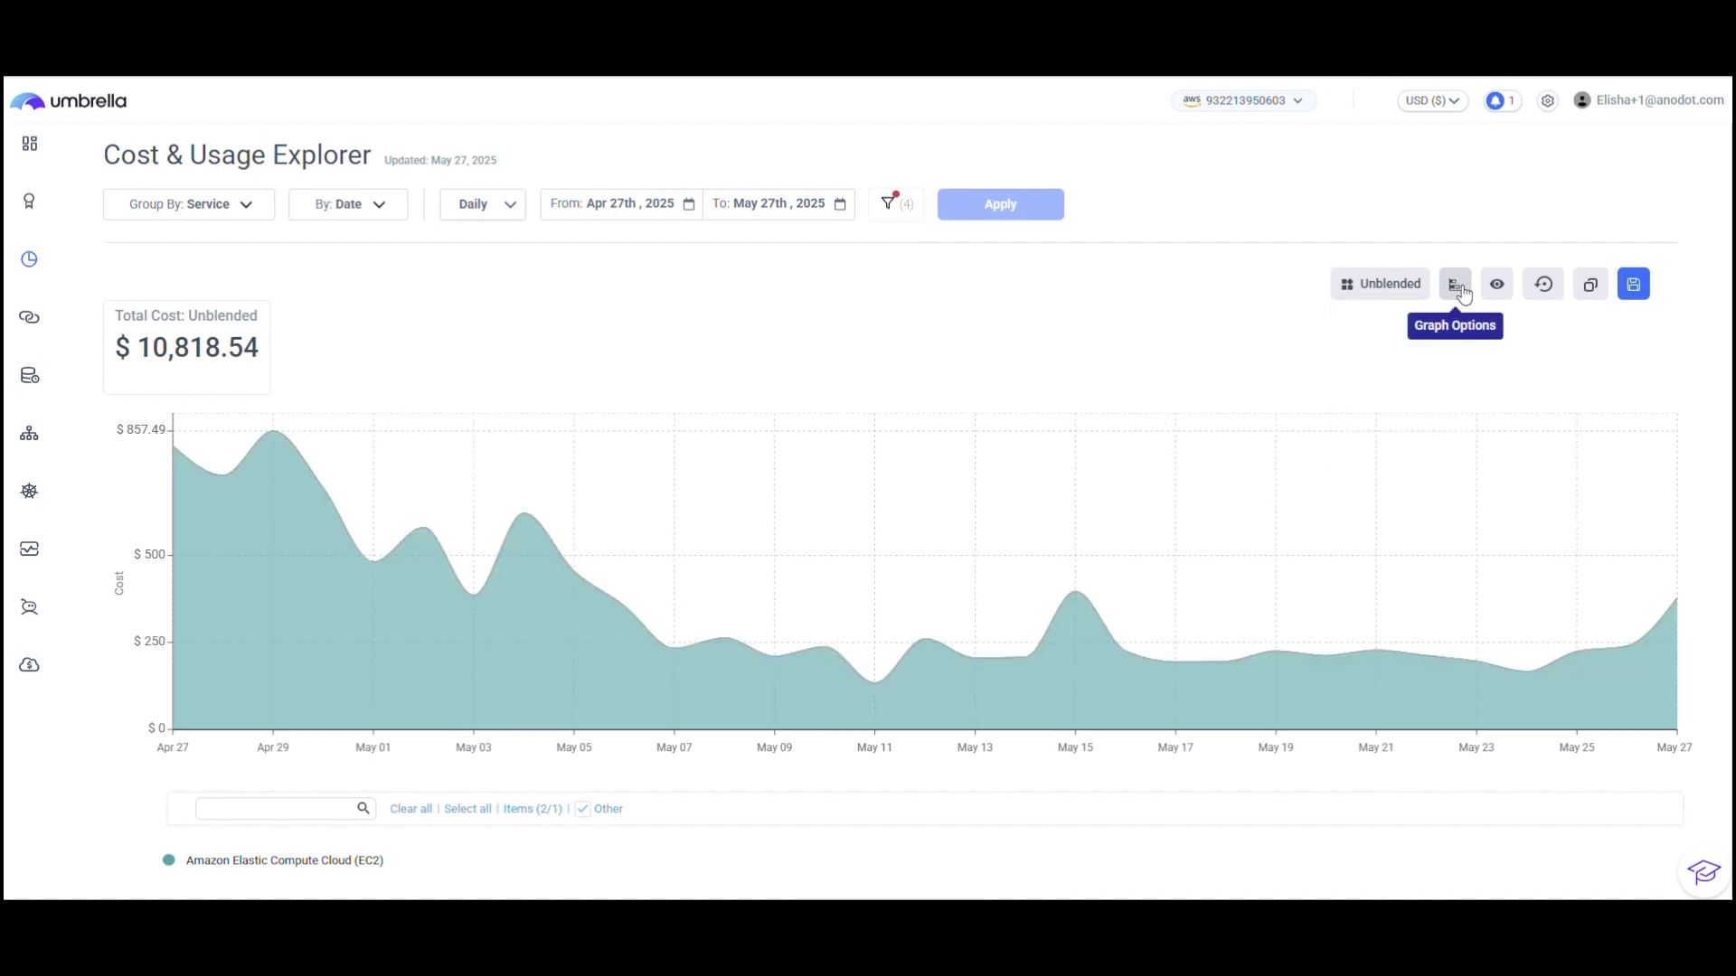
click(1457, 286)
click(1432, 387)
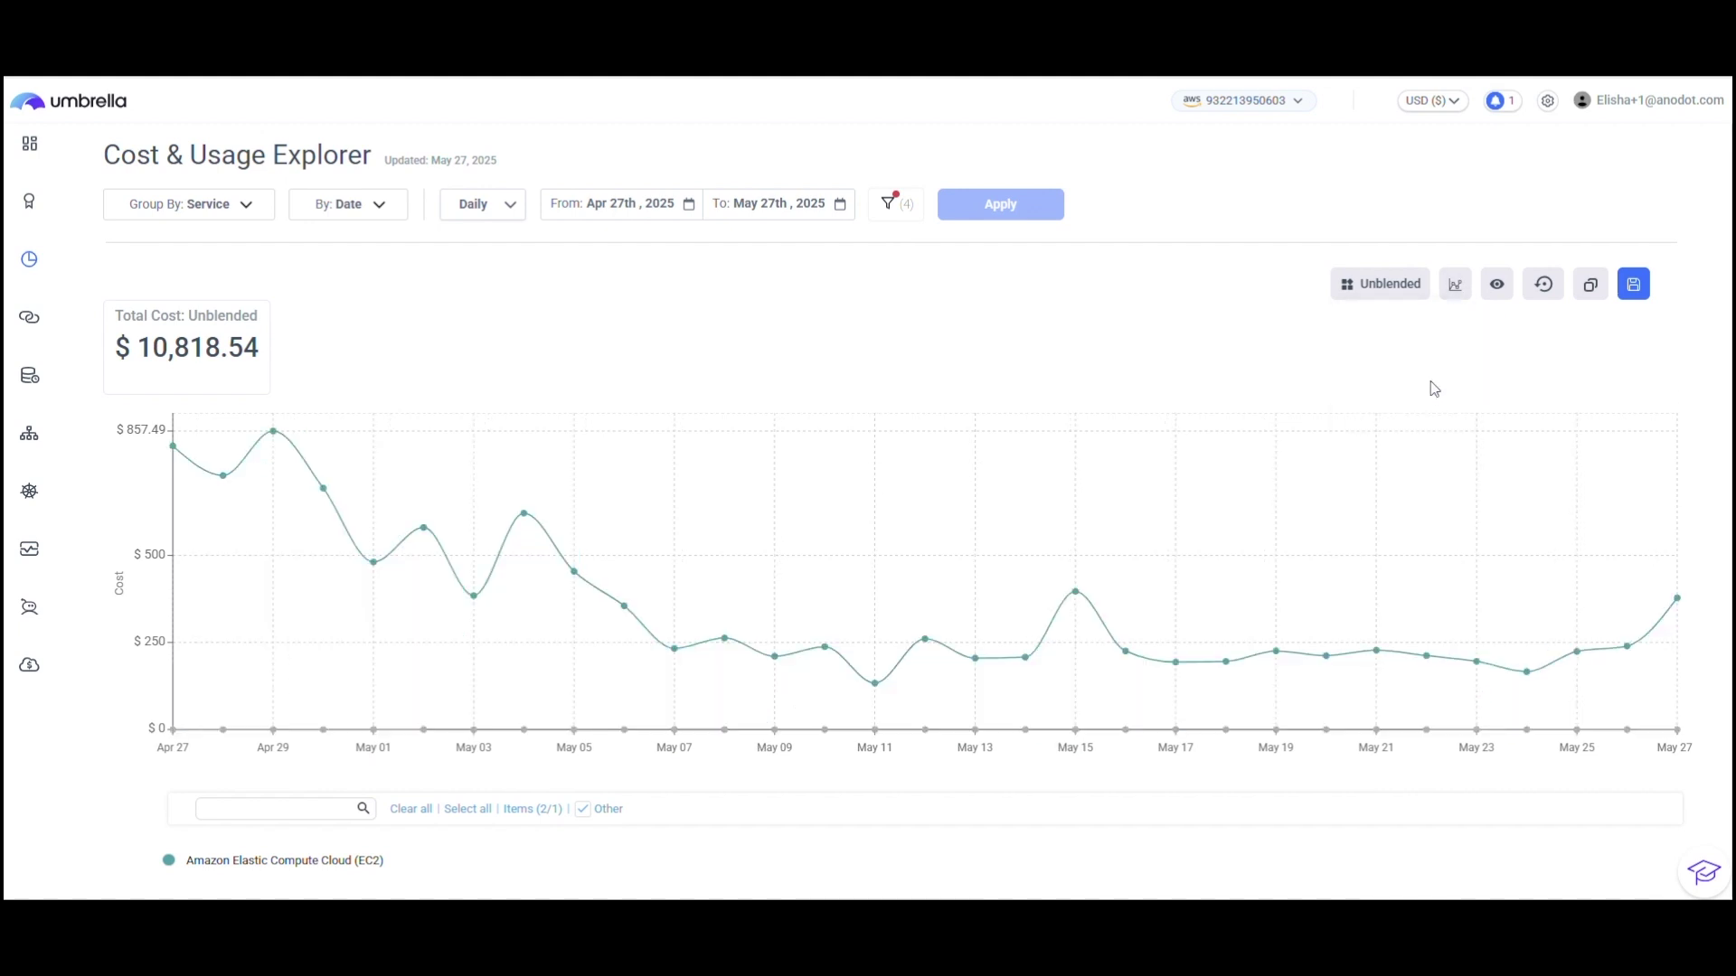
click(1455, 286)
Step: Turn the trendline on and back off, leaving one plain EC2 daily cost line
click(1497, 284)
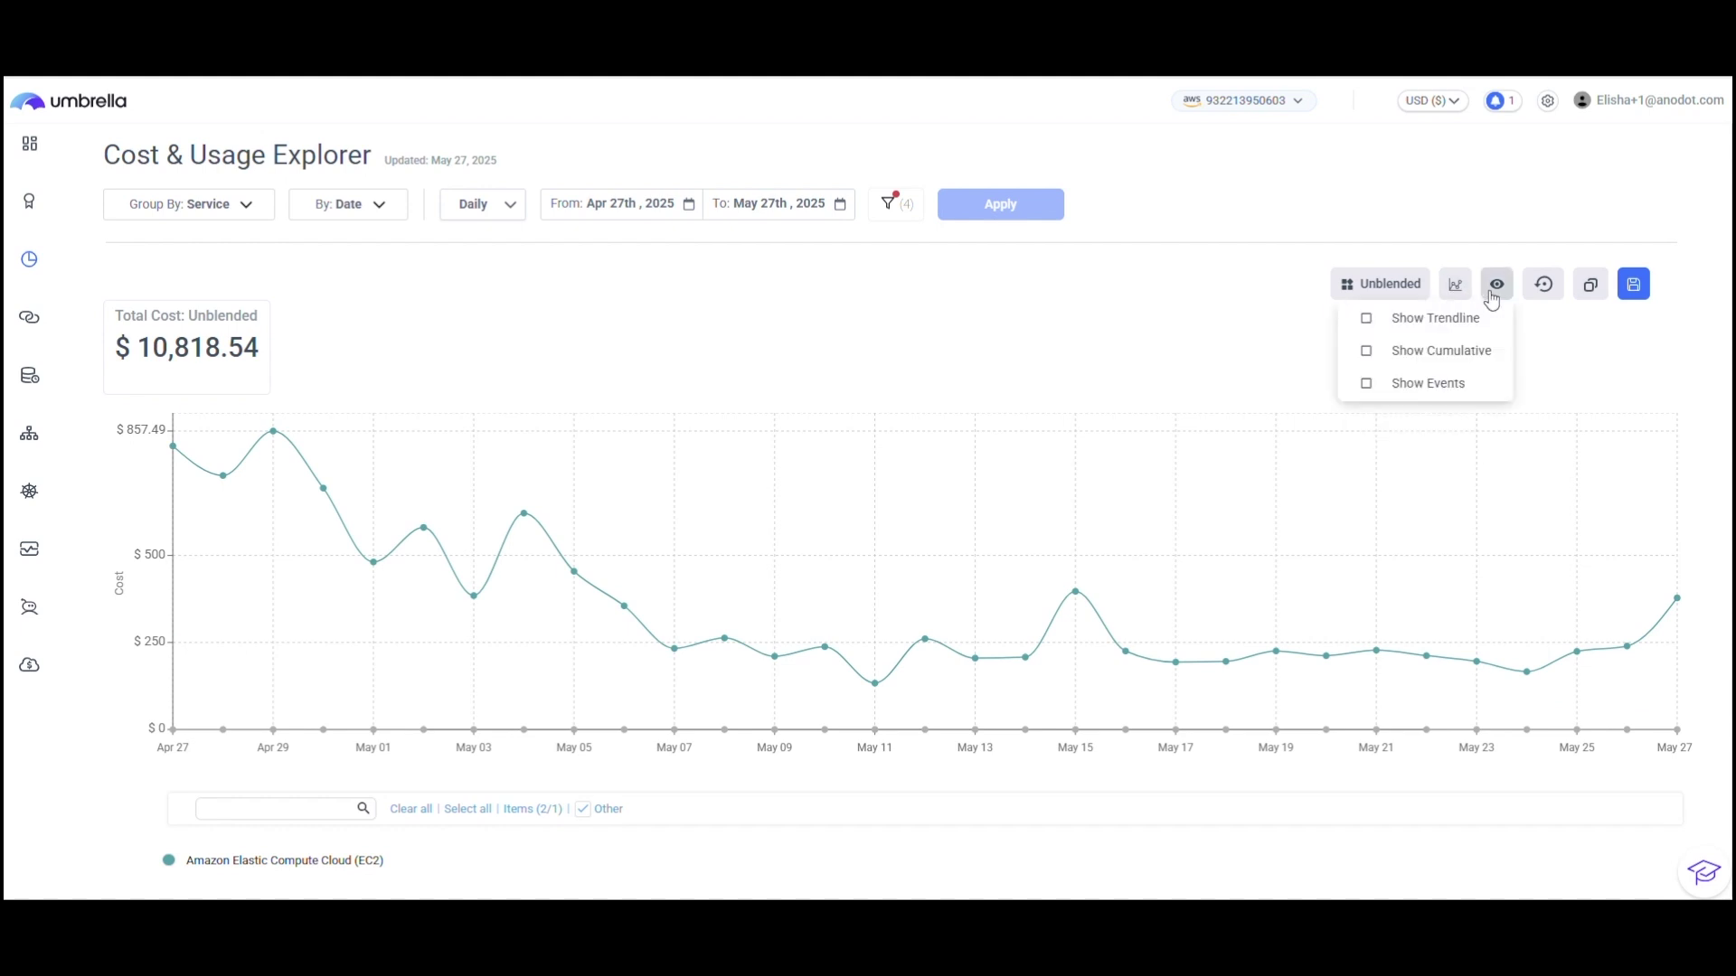
click(1421, 328)
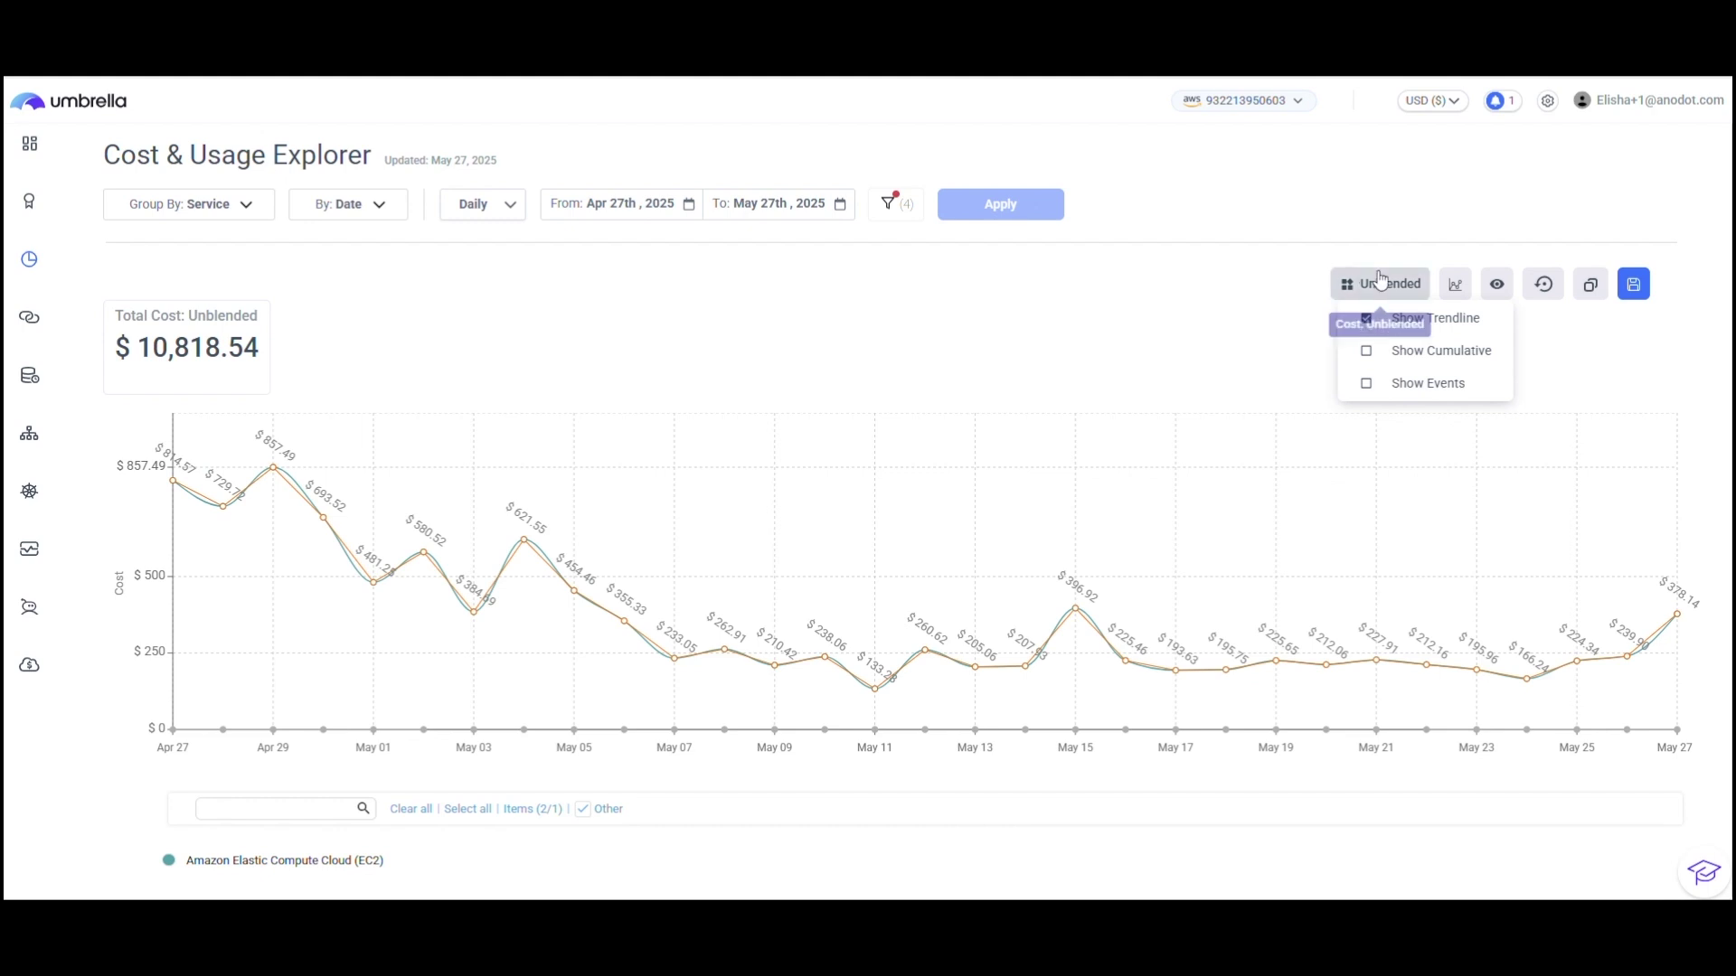
click(1504, 287)
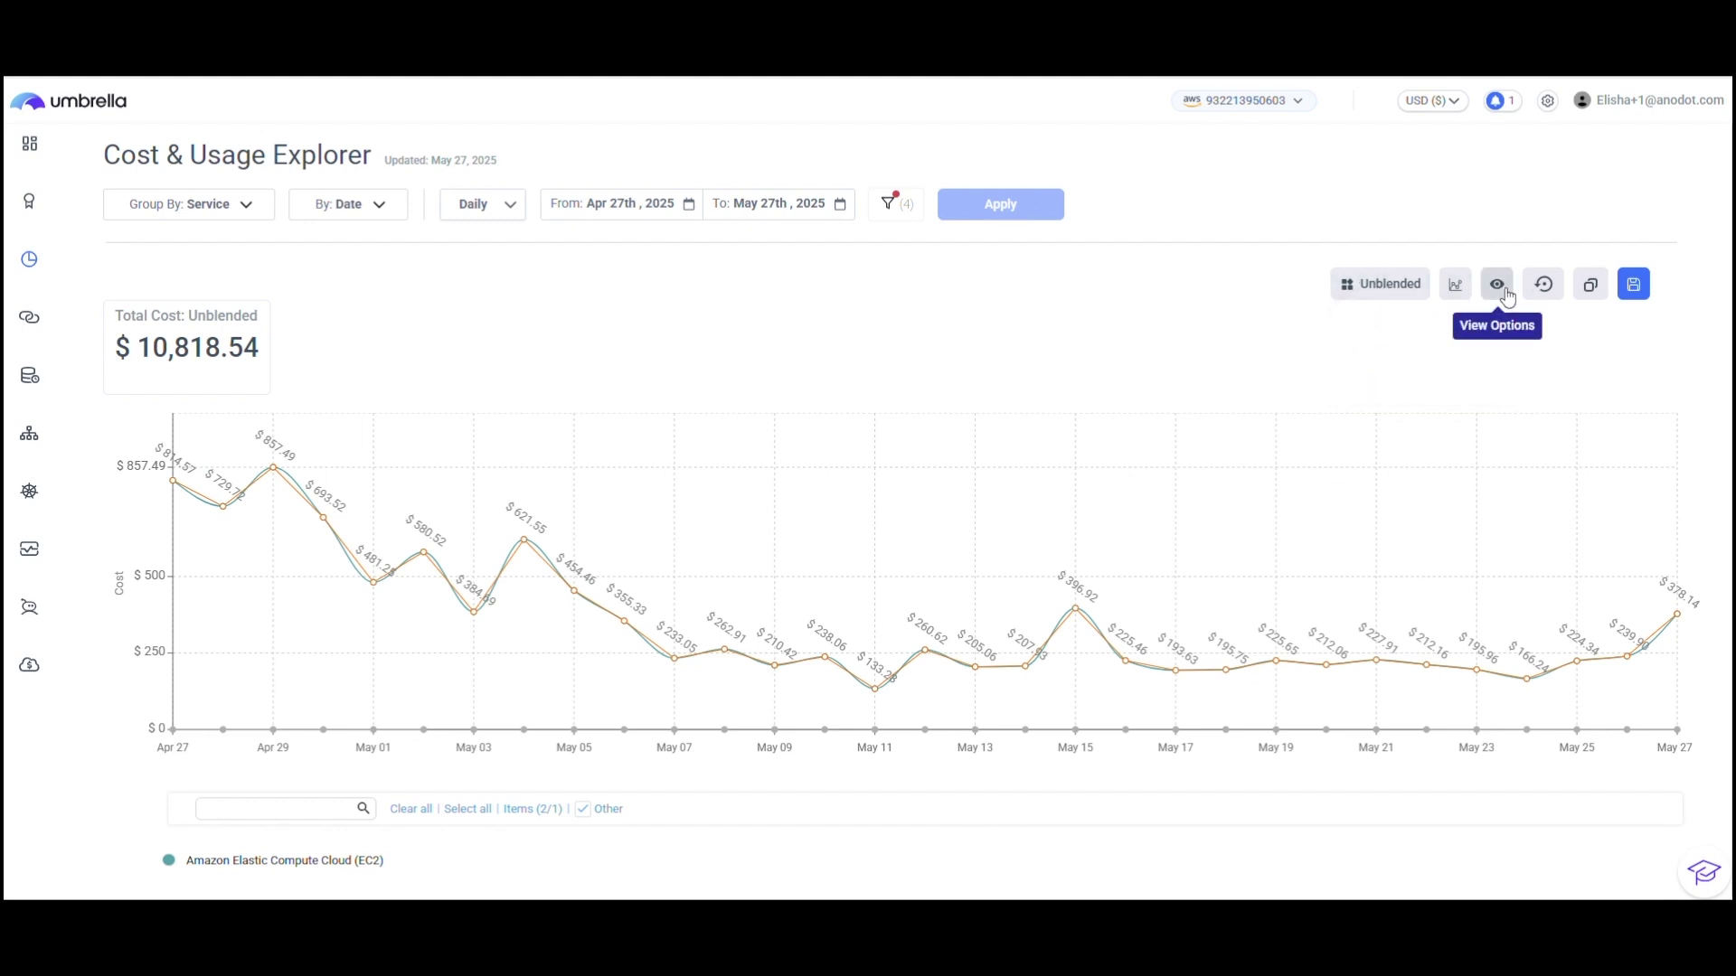
click(1507, 287)
click(1410, 318)
double_click(1436, 264)
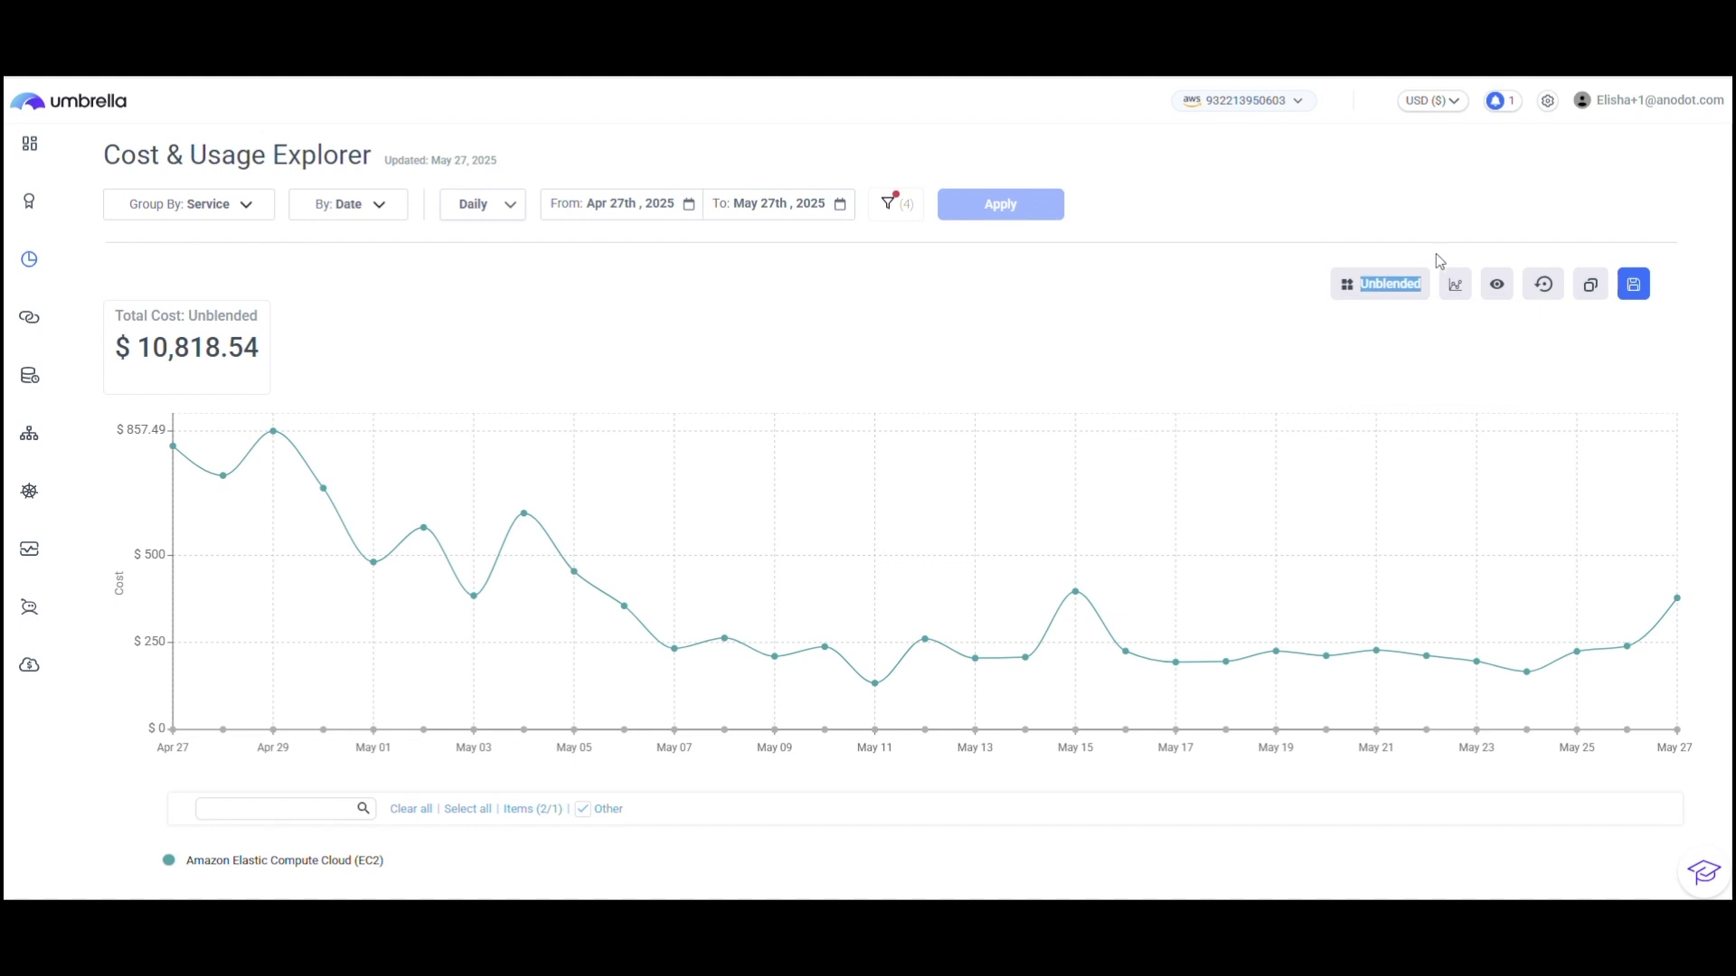
click(1455, 284)
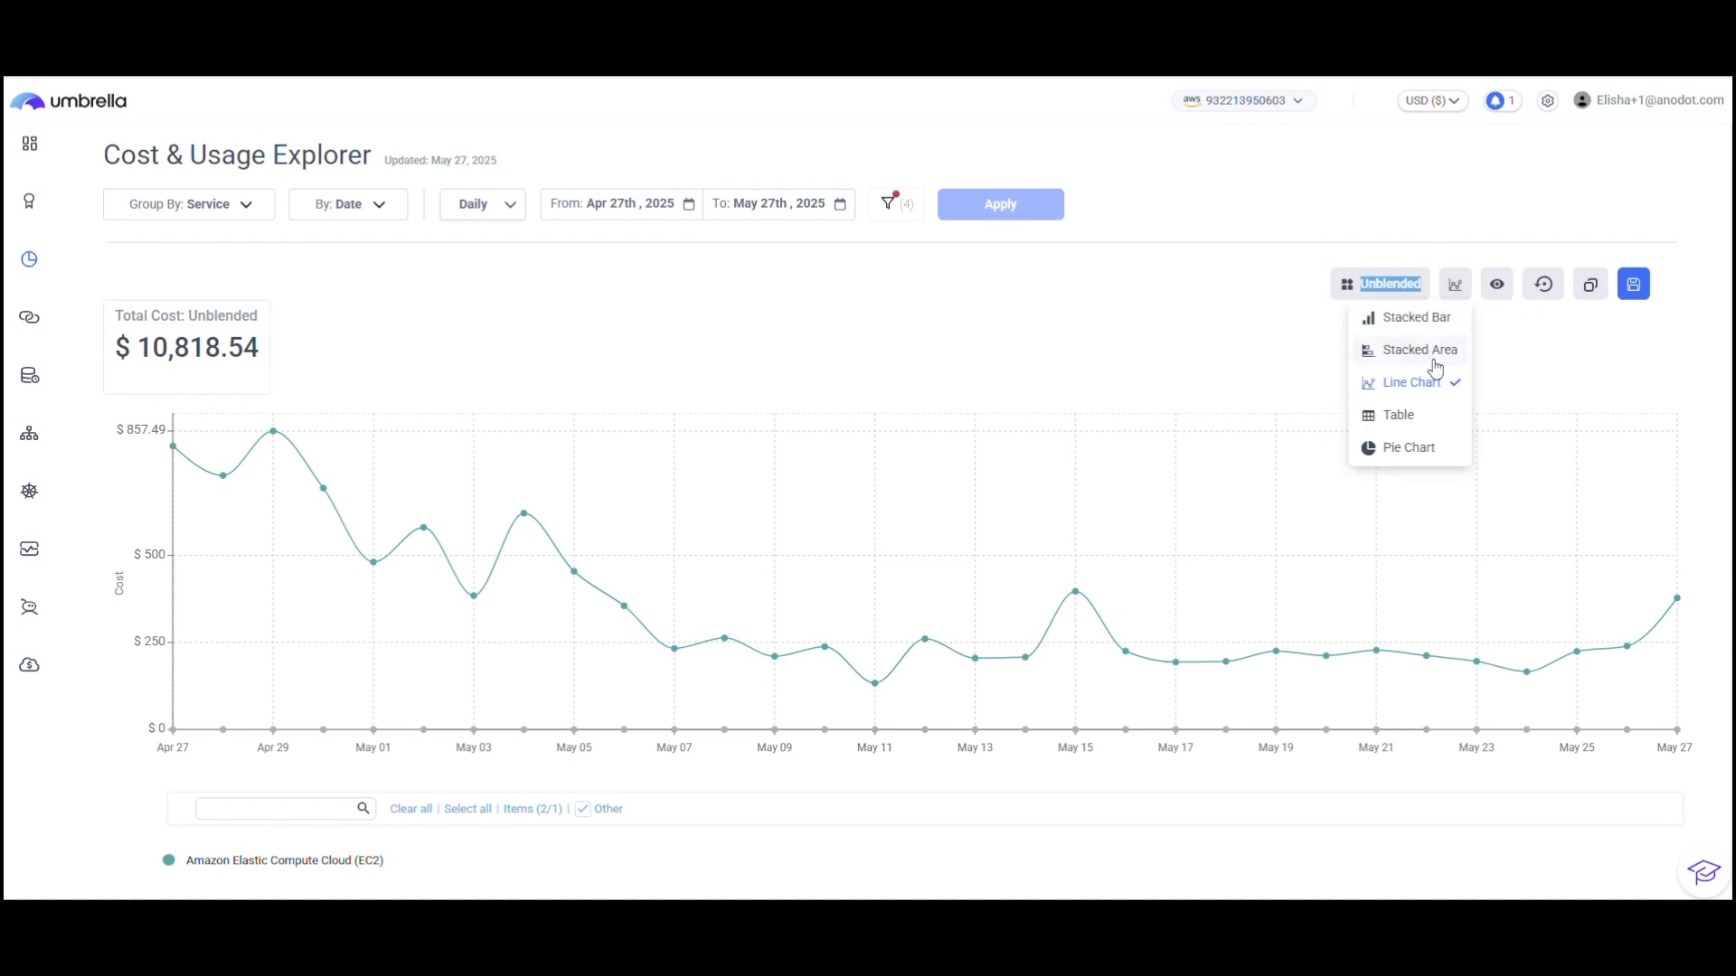
Step: Switch to a pie chart, then to a daily table, and inspect the Apr 30 and May 01 amounts
click(1412, 447)
click(1454, 284)
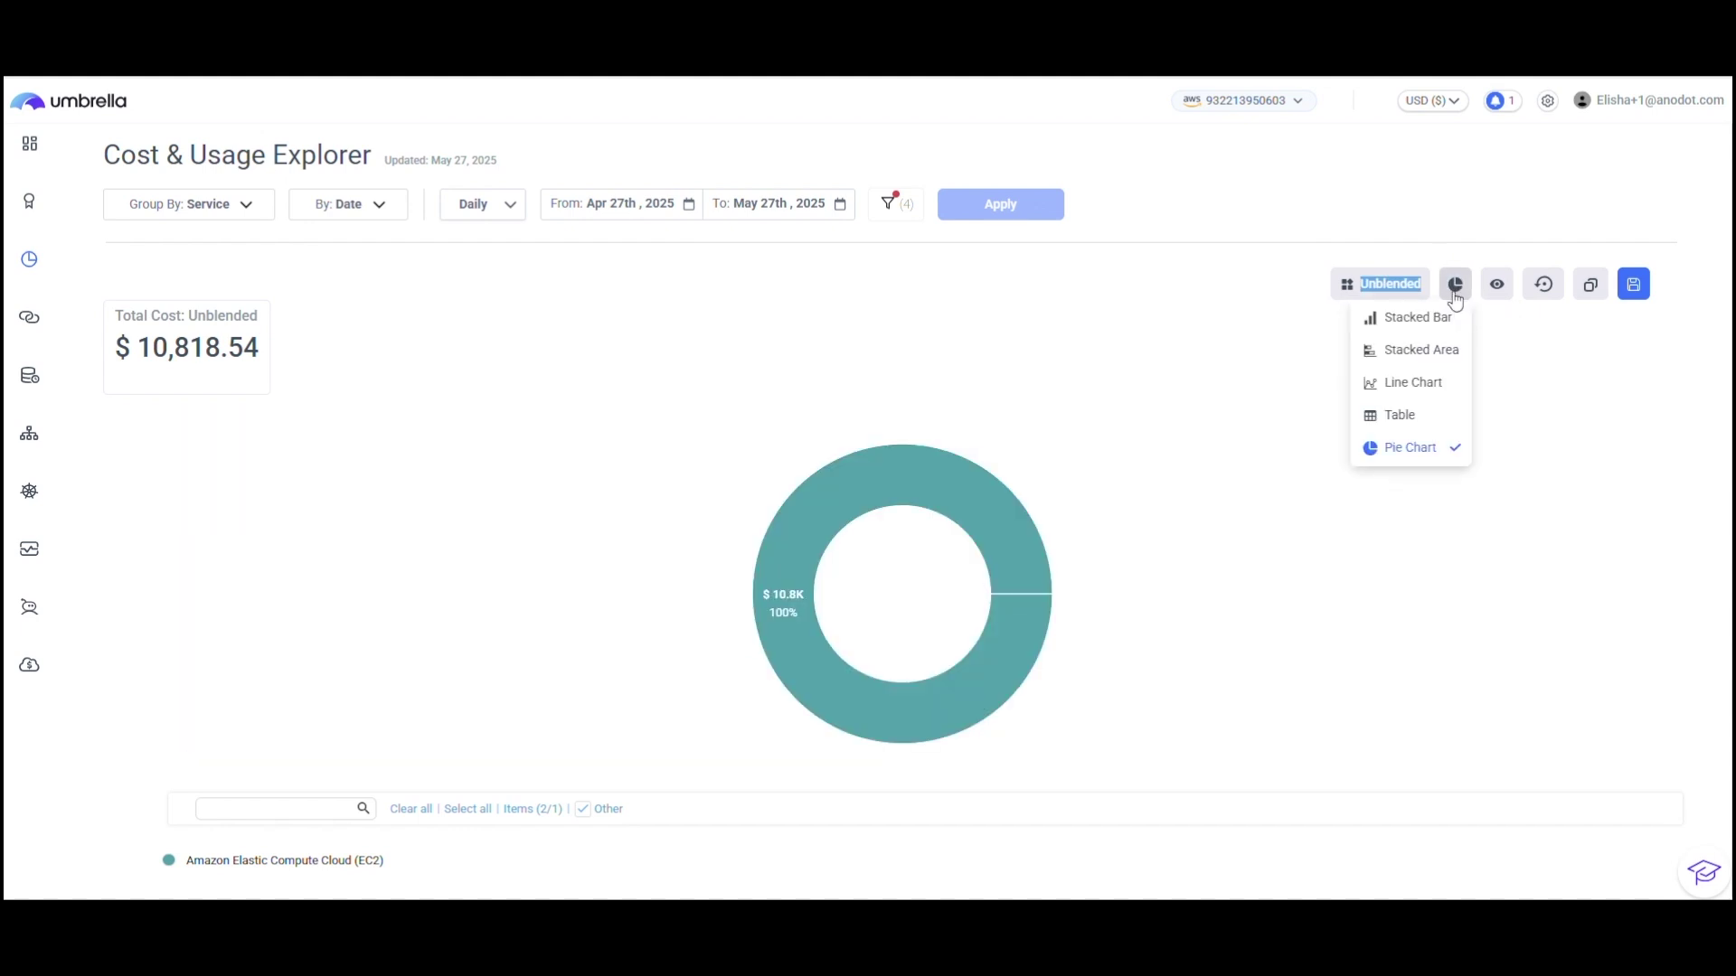
click(1403, 421)
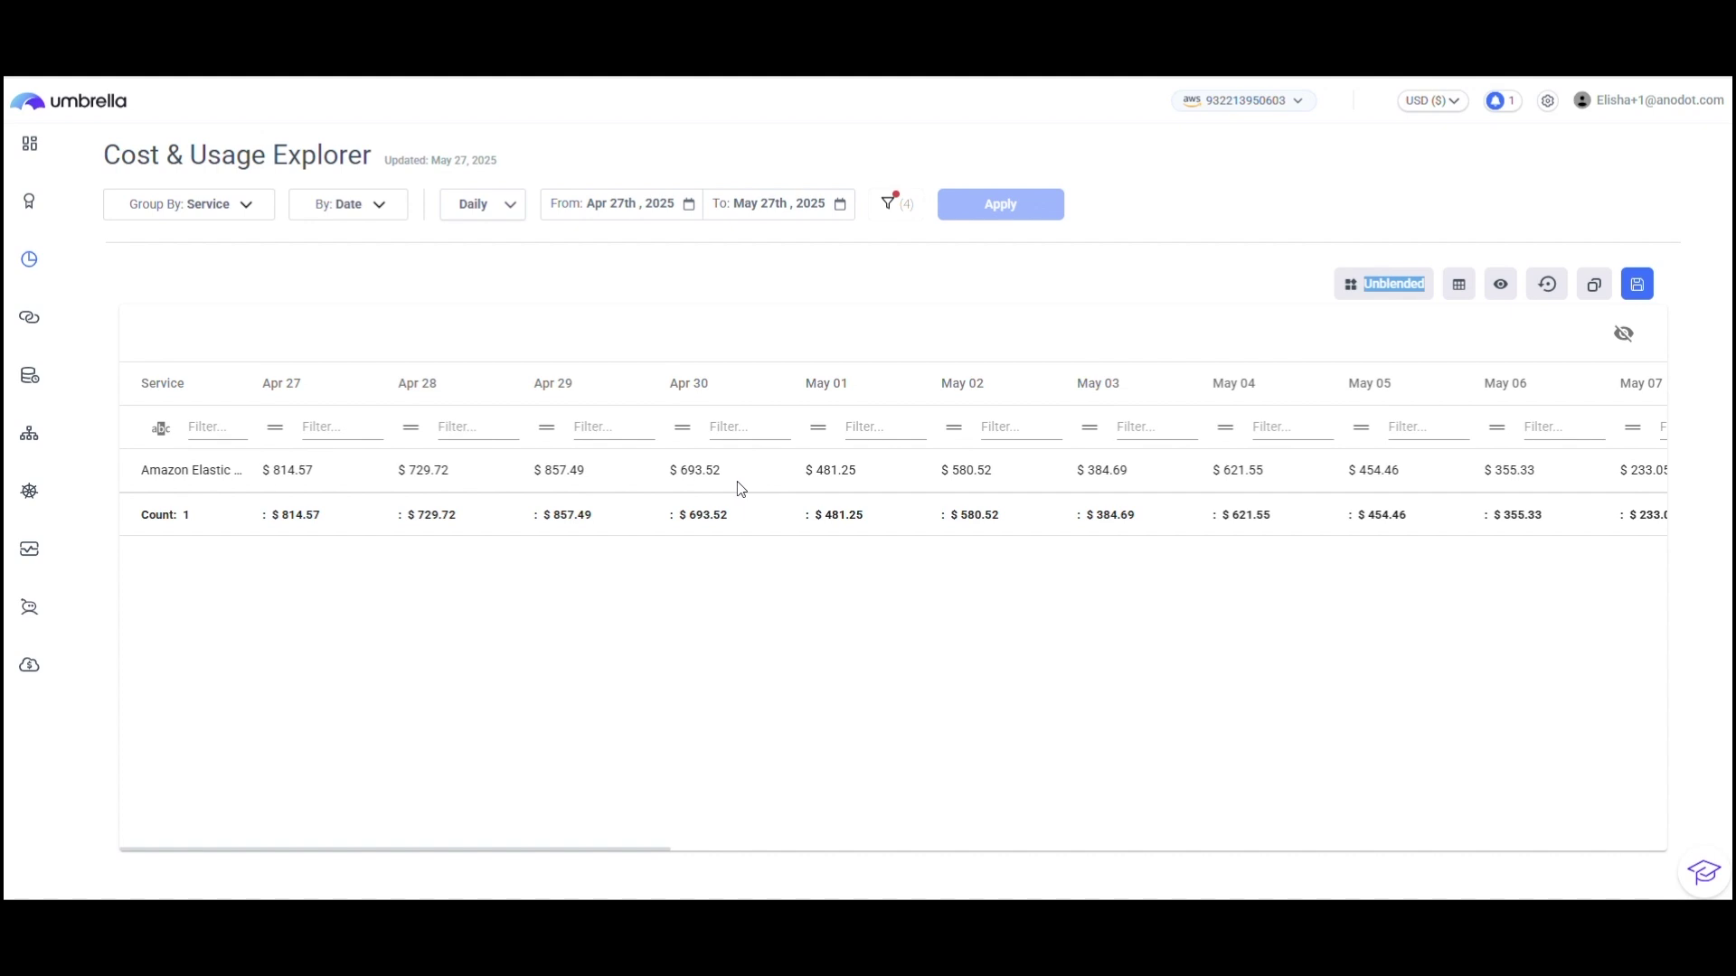
double_click(680, 469)
double_click(818, 469)
click(823, 341)
click(469, 206)
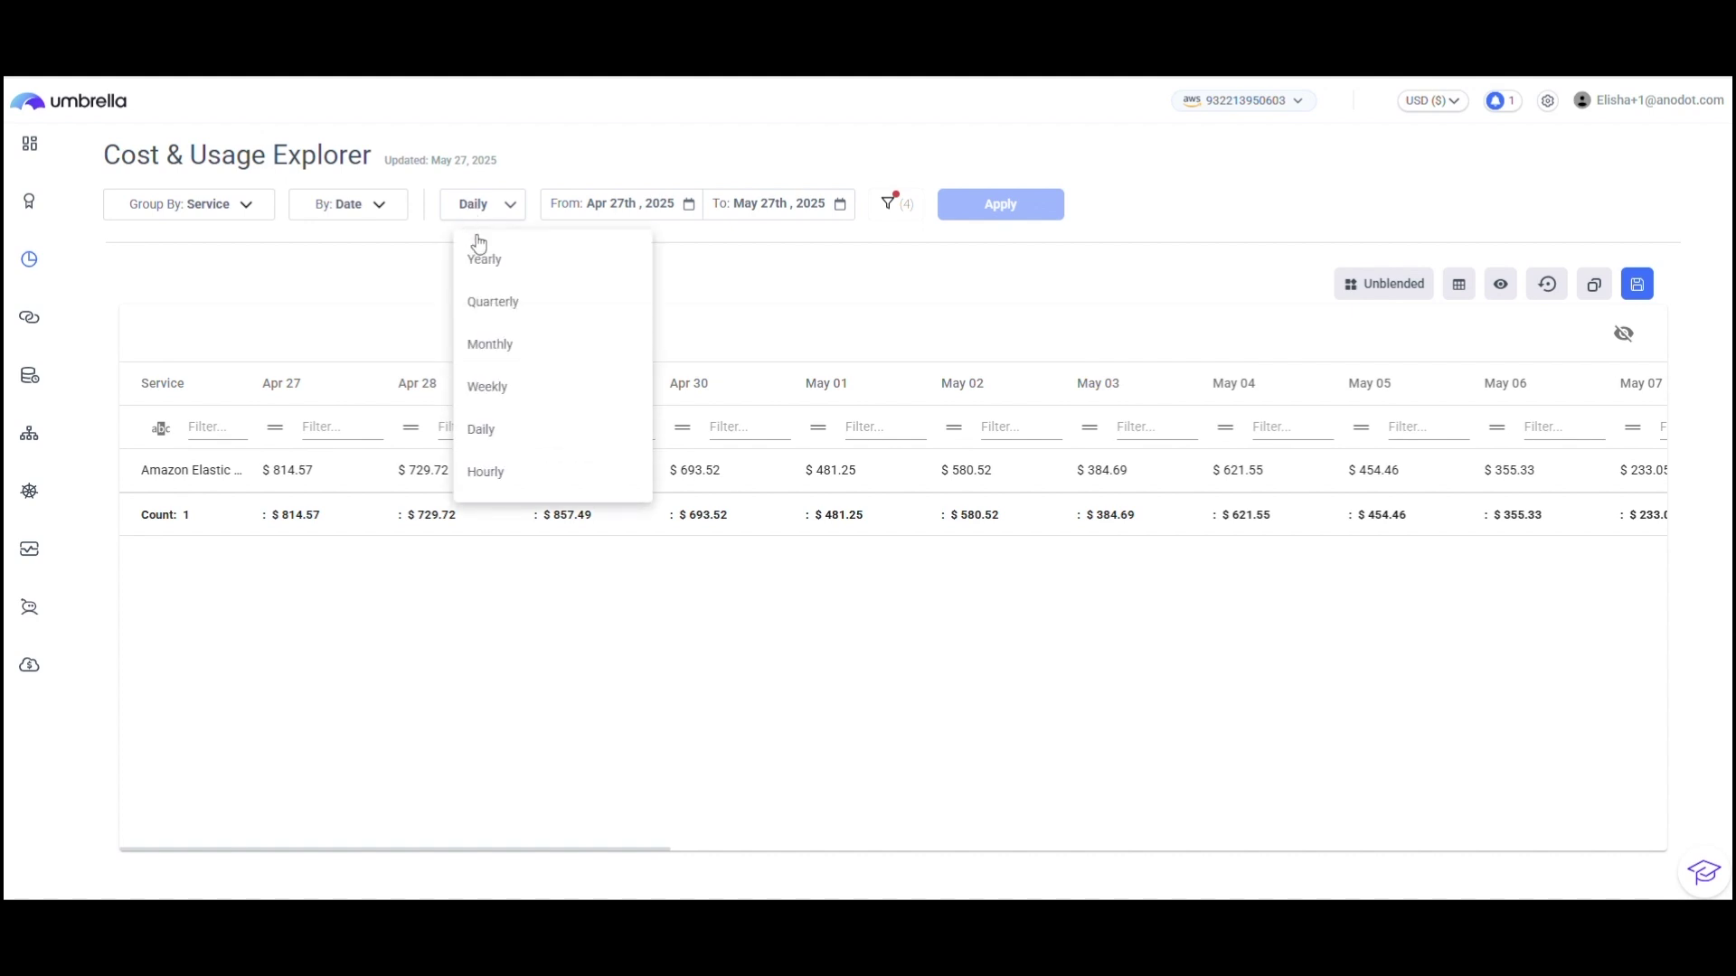
Step: Set Monthly granularity with a January 2025 to April 2025 range and apply it
click(496, 344)
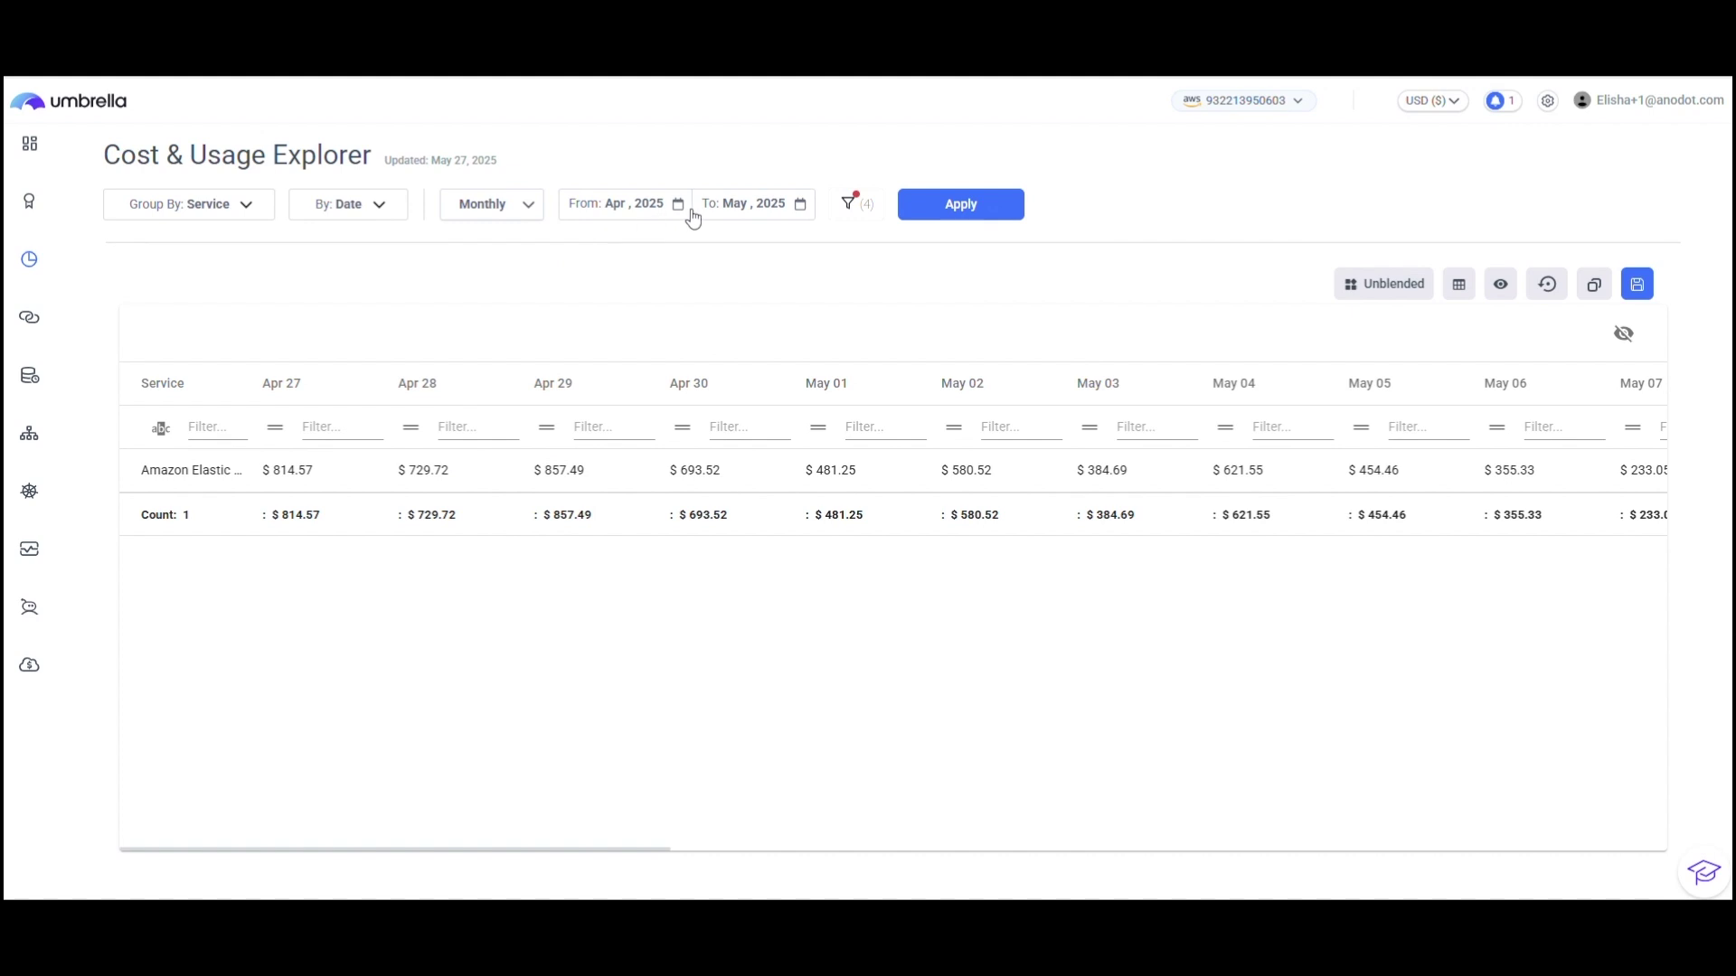
click(648, 210)
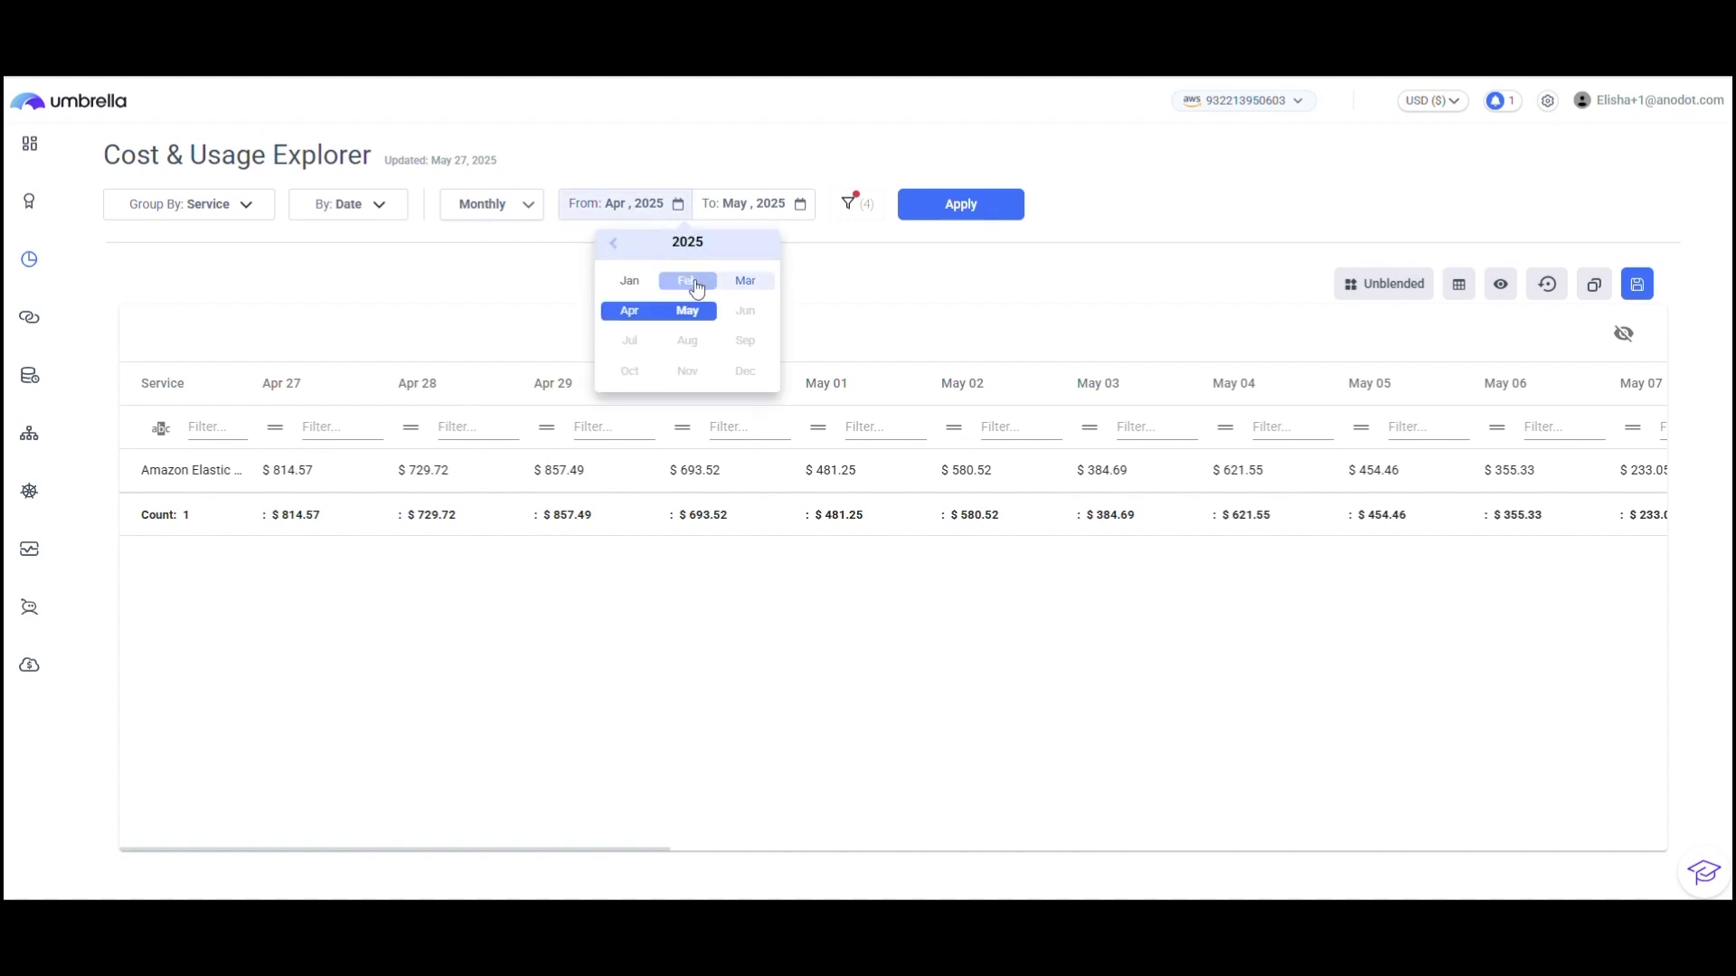
click(639, 284)
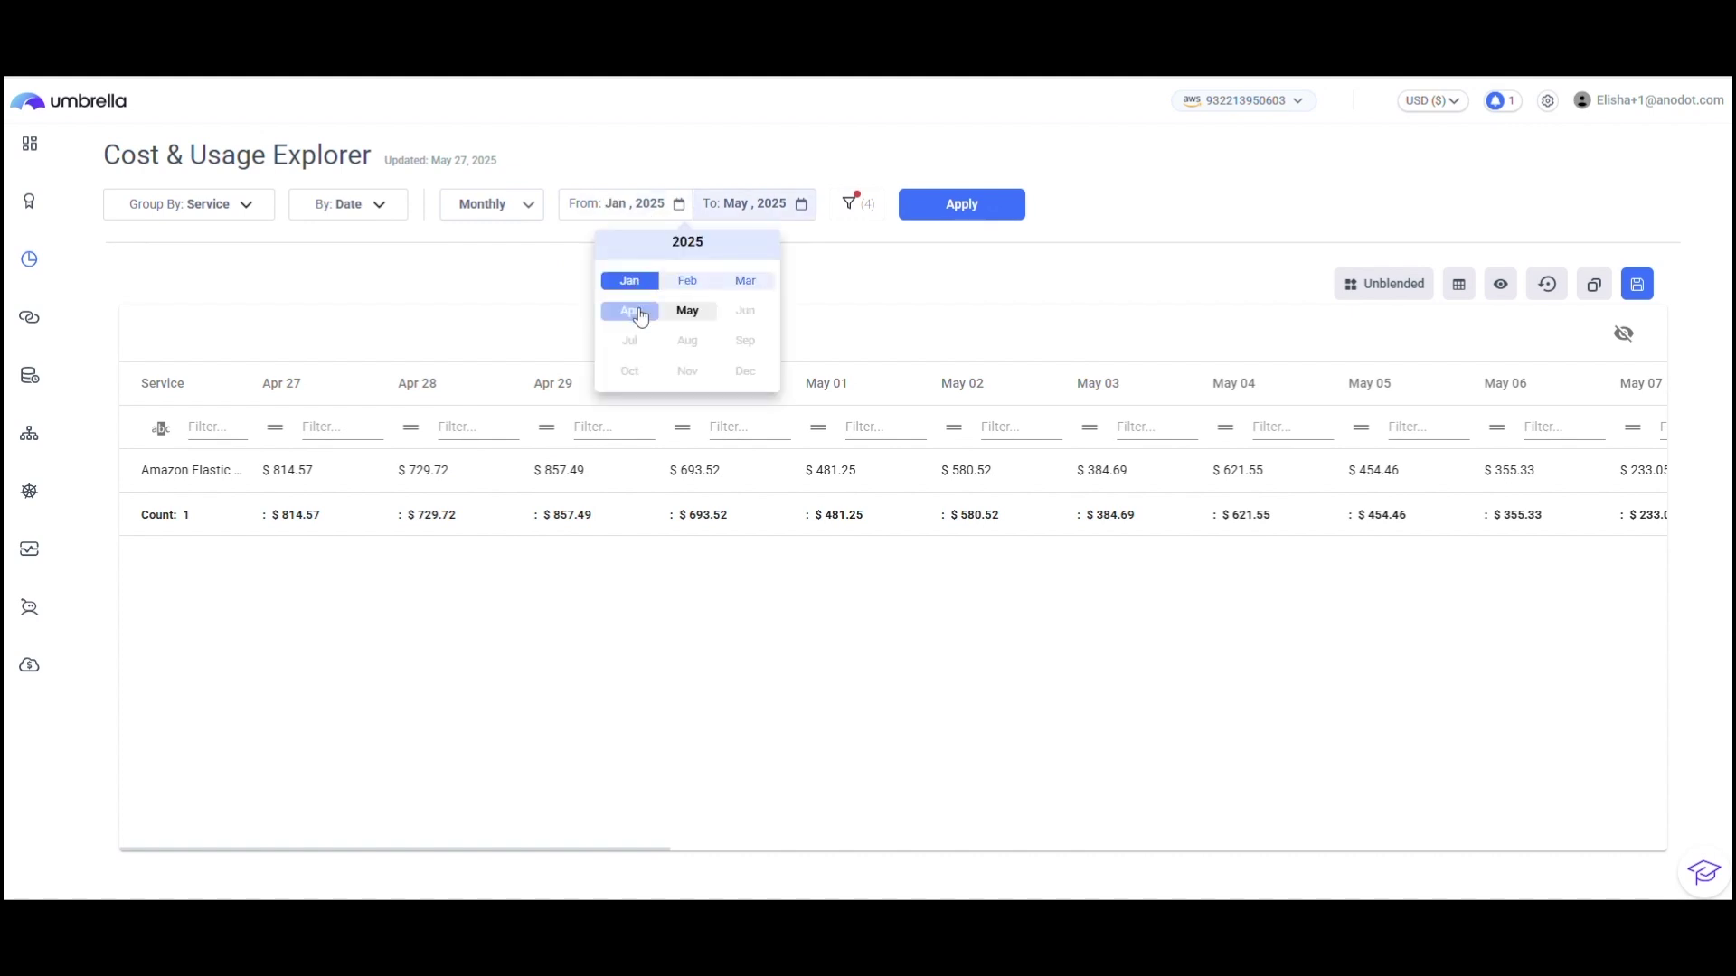
click(633, 308)
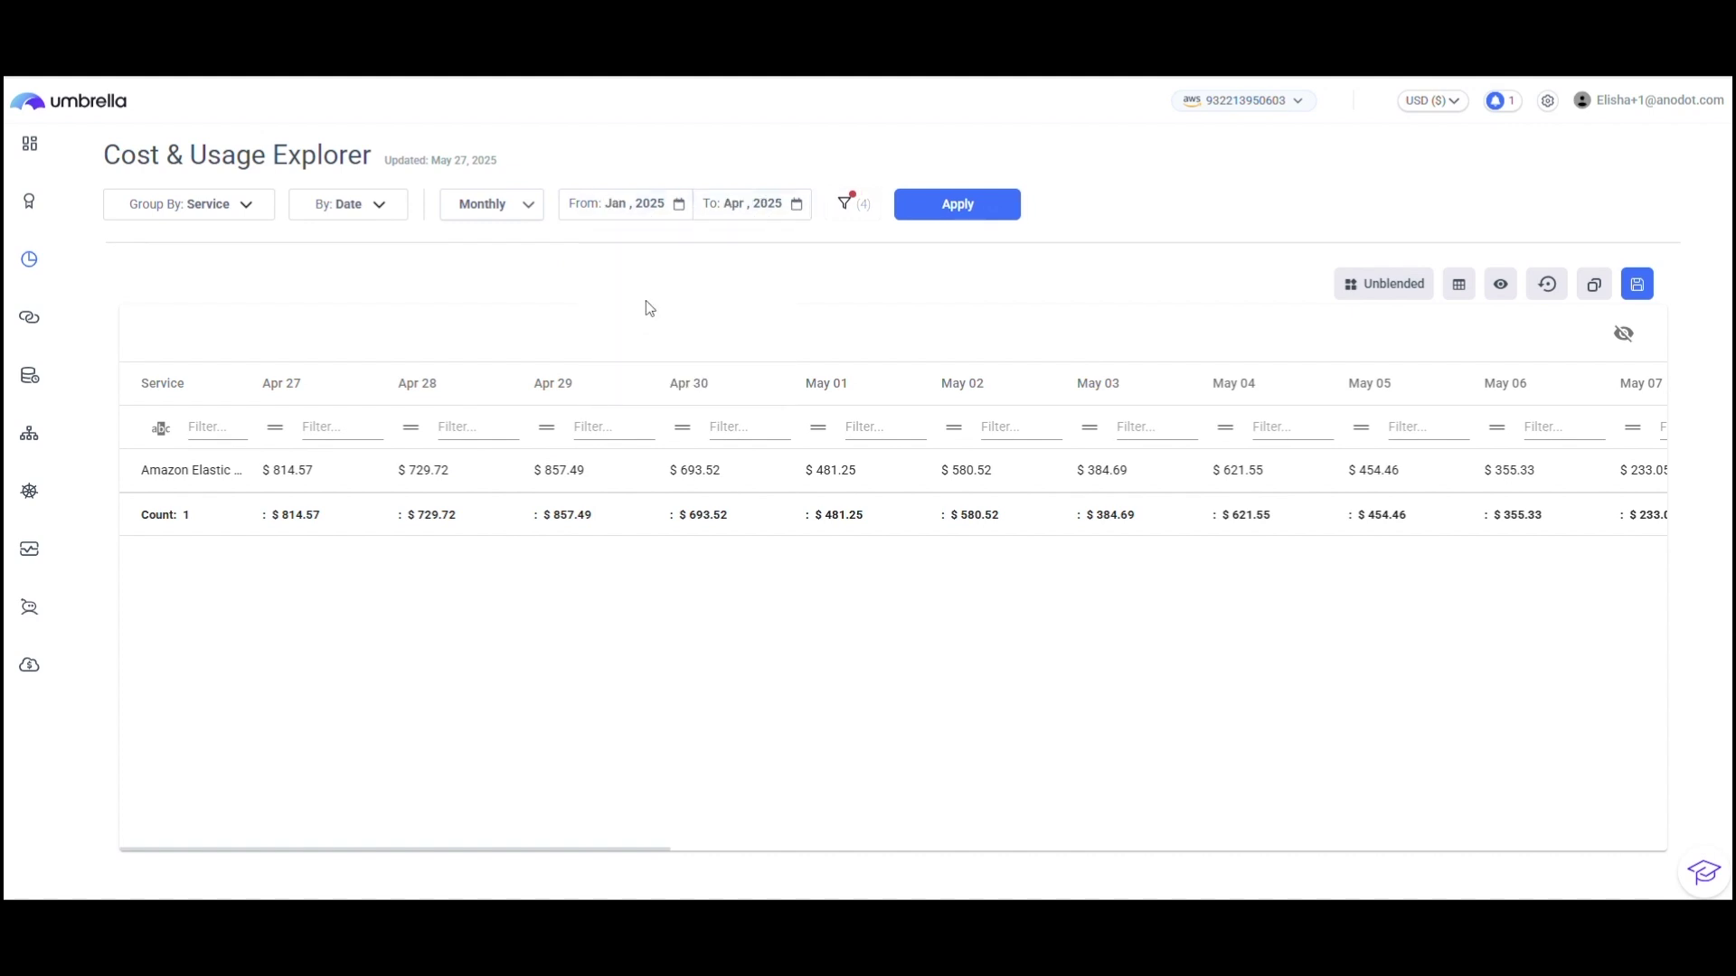
click(966, 206)
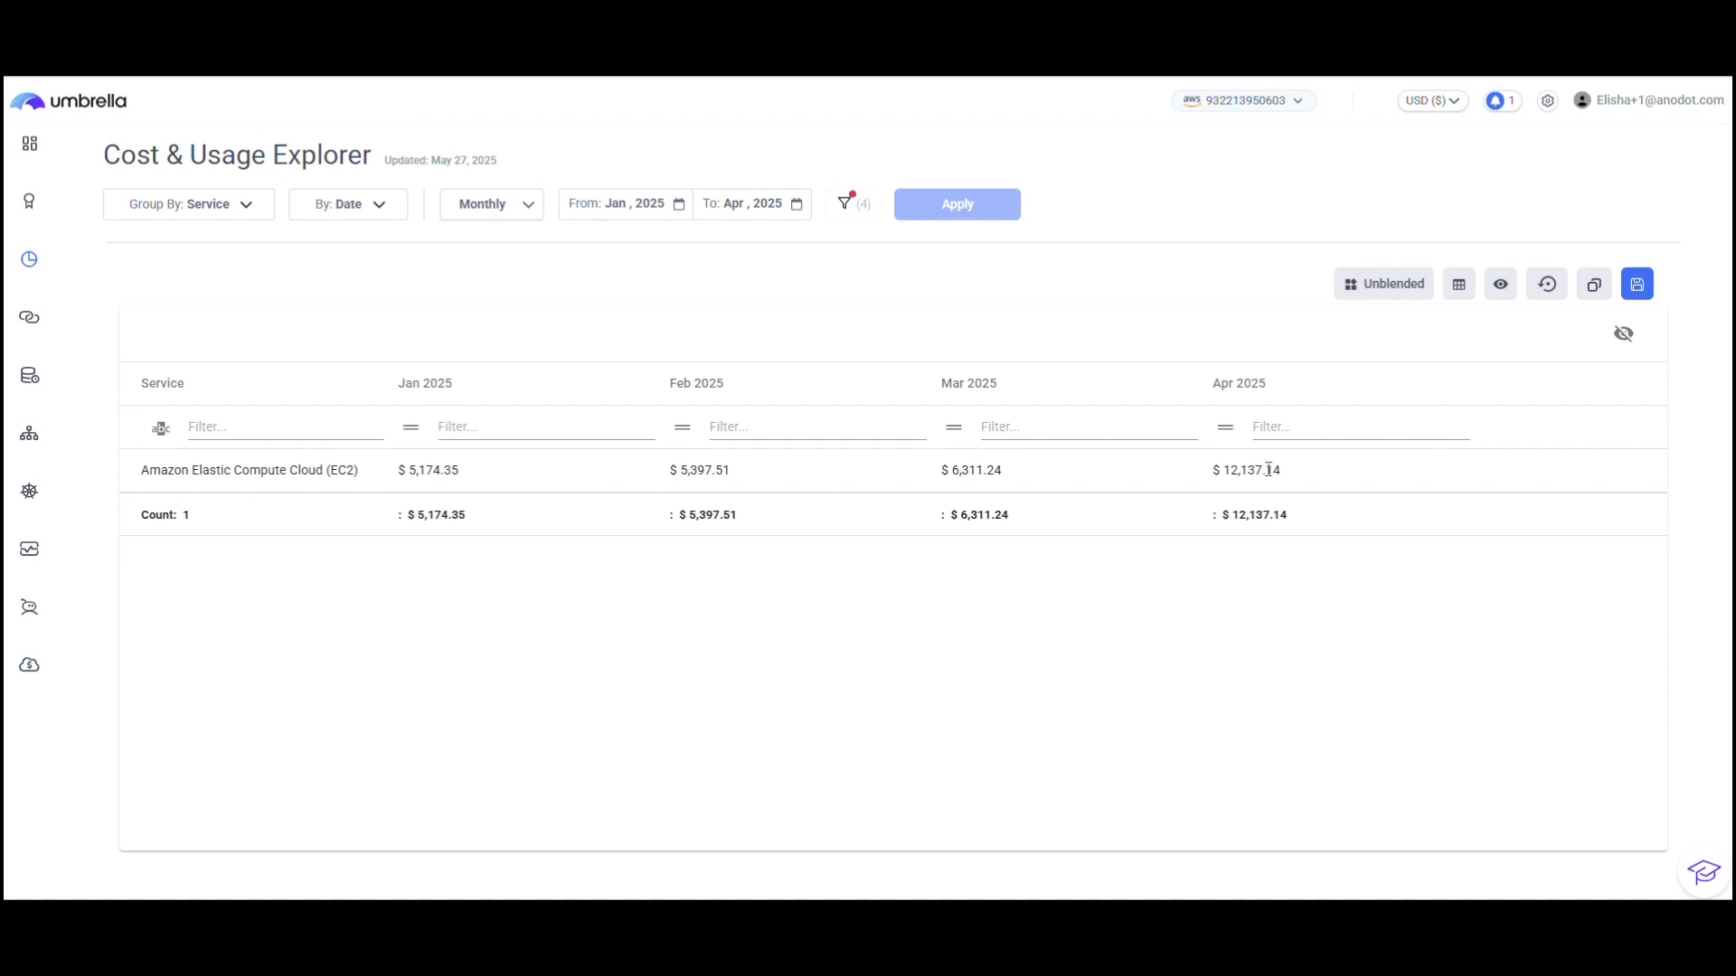
Step: Save the view as a report named 'EC2 On Demand' with a Previous 3 months period
click(1638, 284)
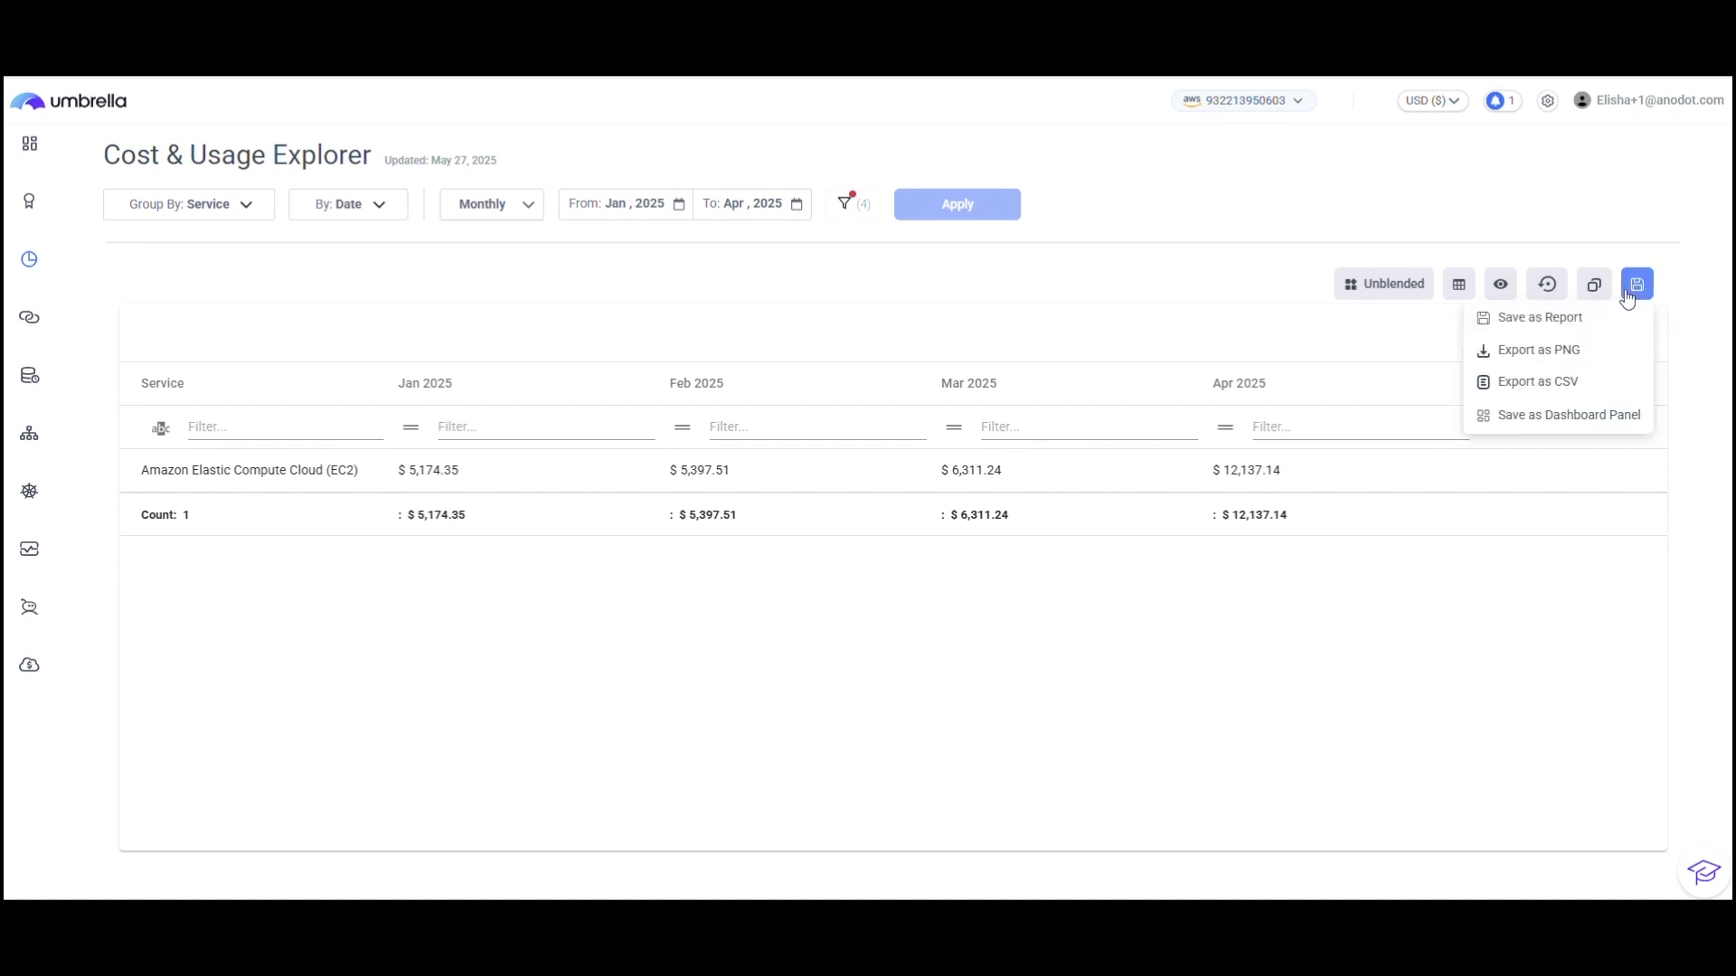
click(1539, 317)
click(861, 269)
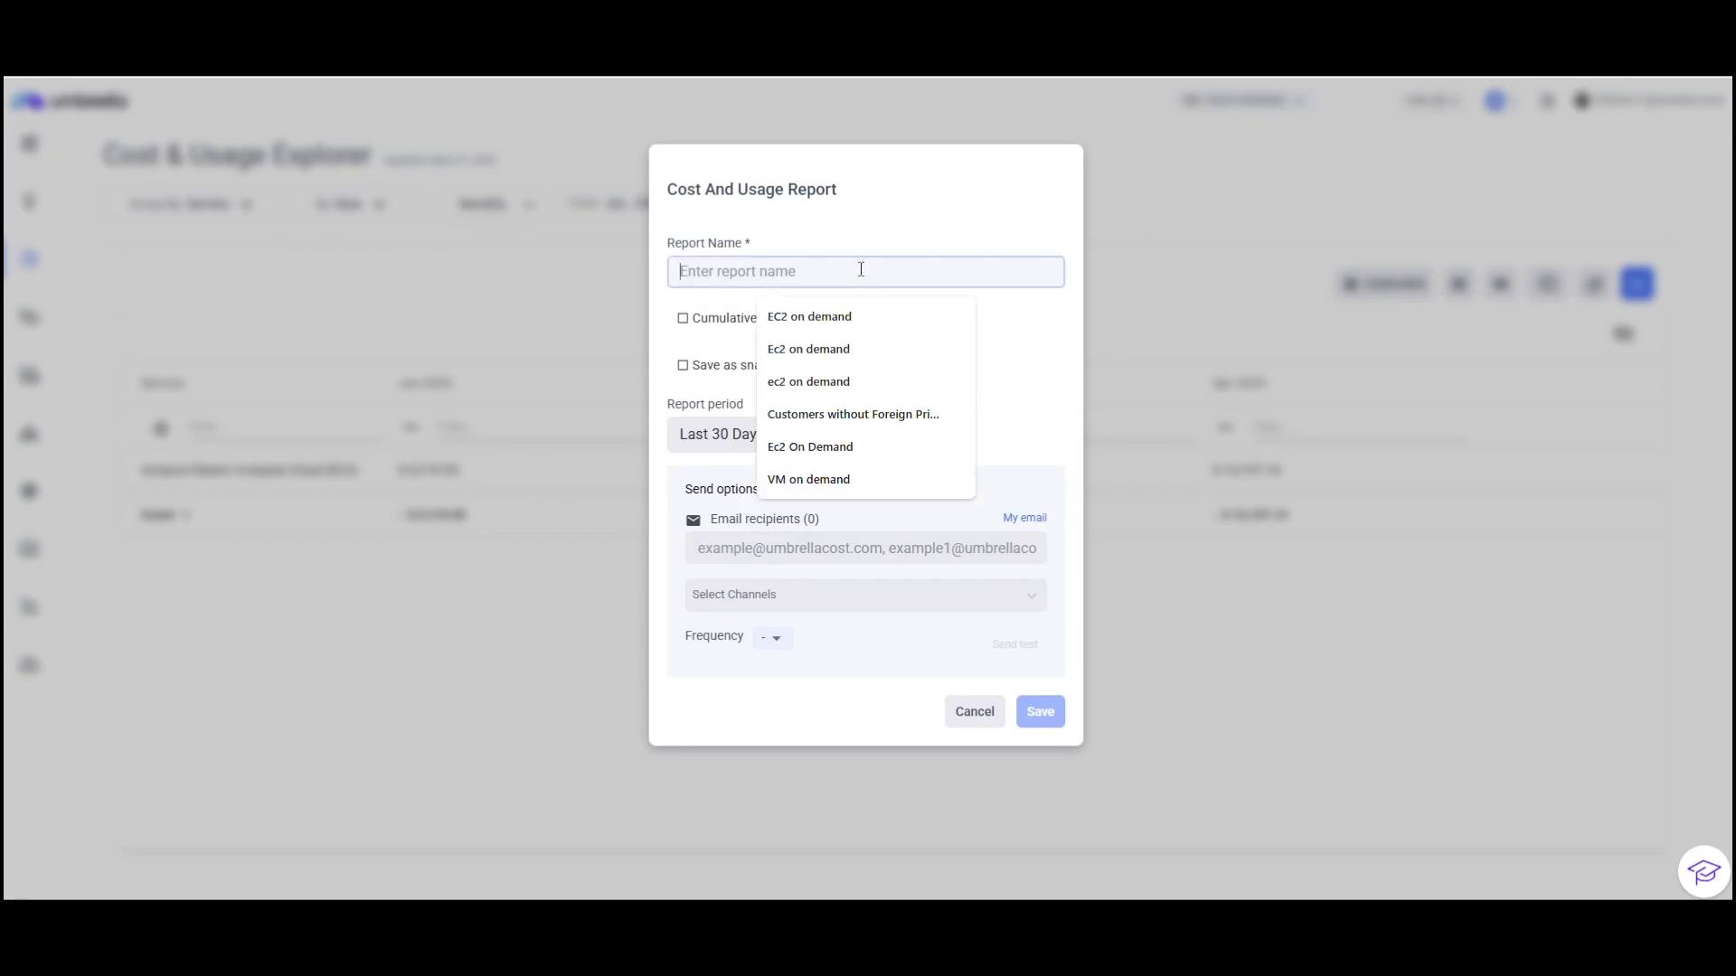
text(EC2 On)
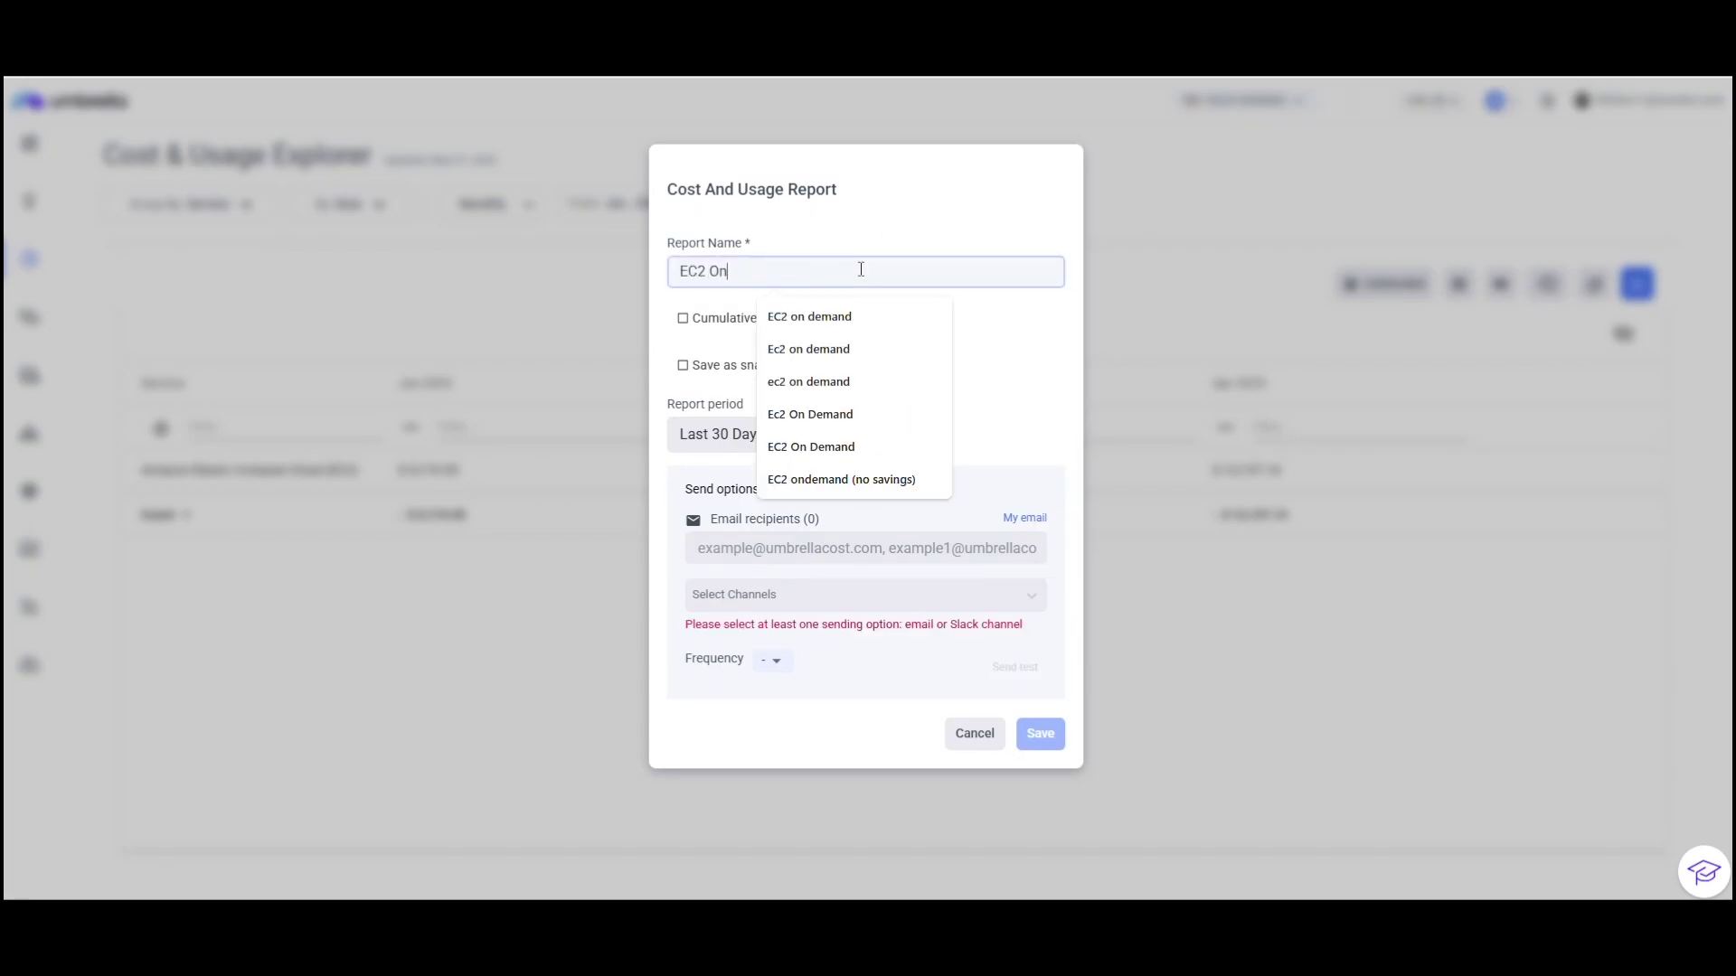
text( Demand)
click(909, 217)
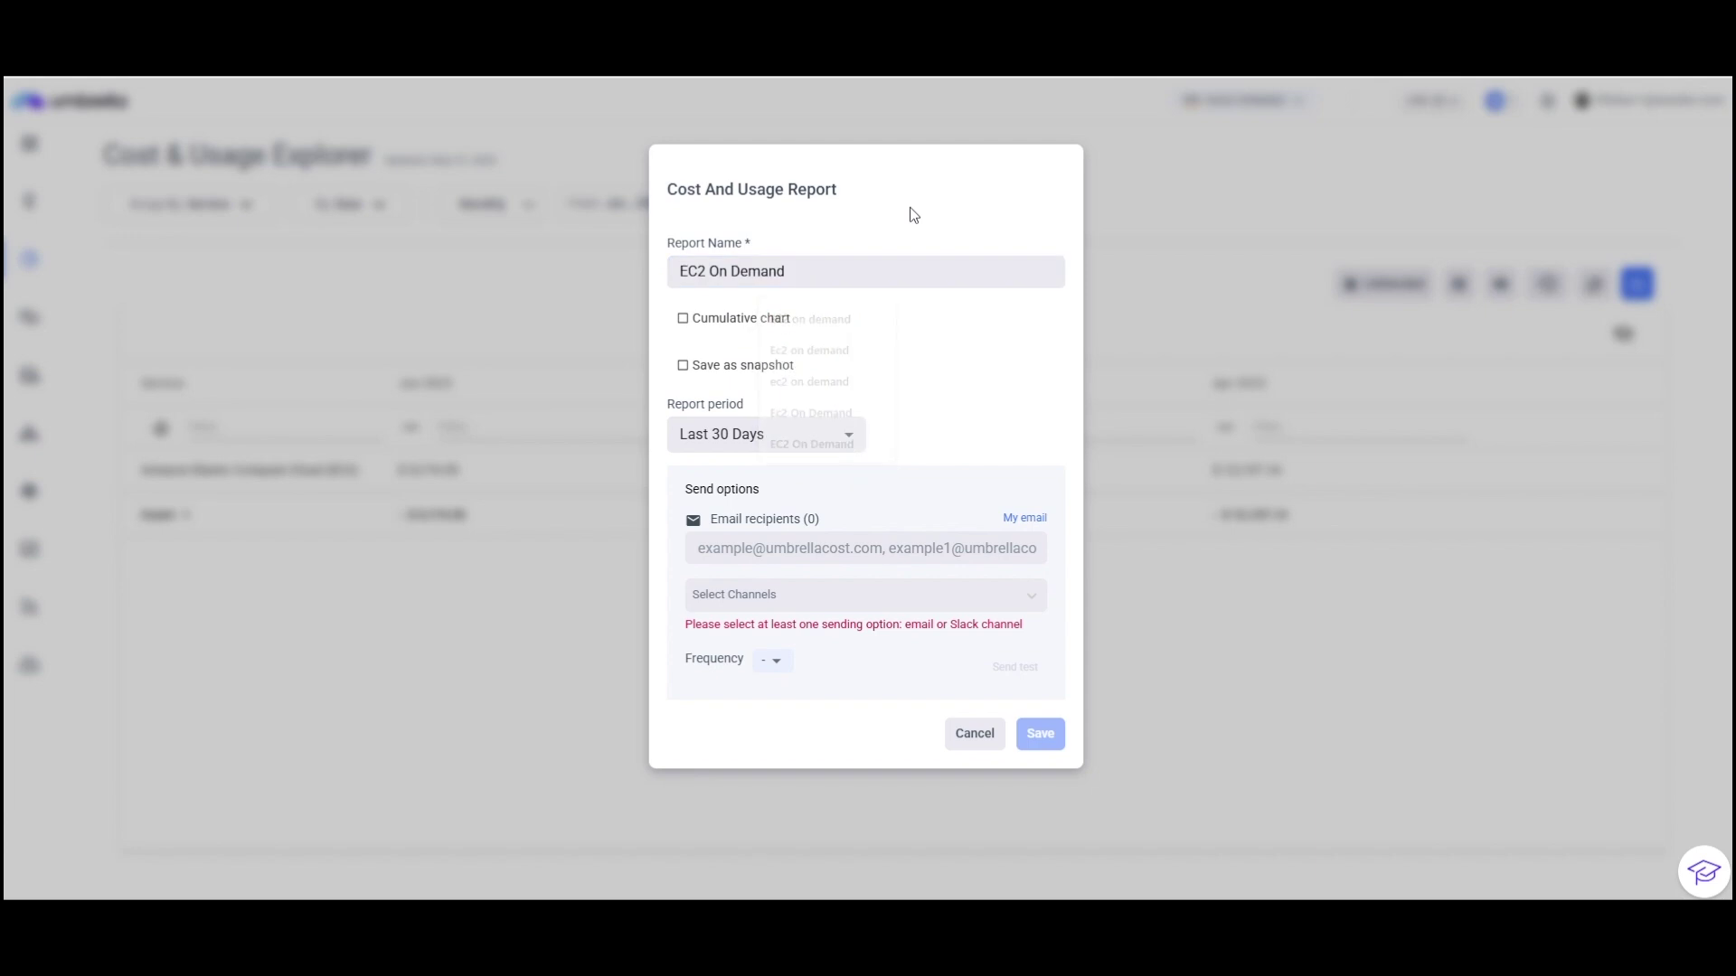
click(805, 432)
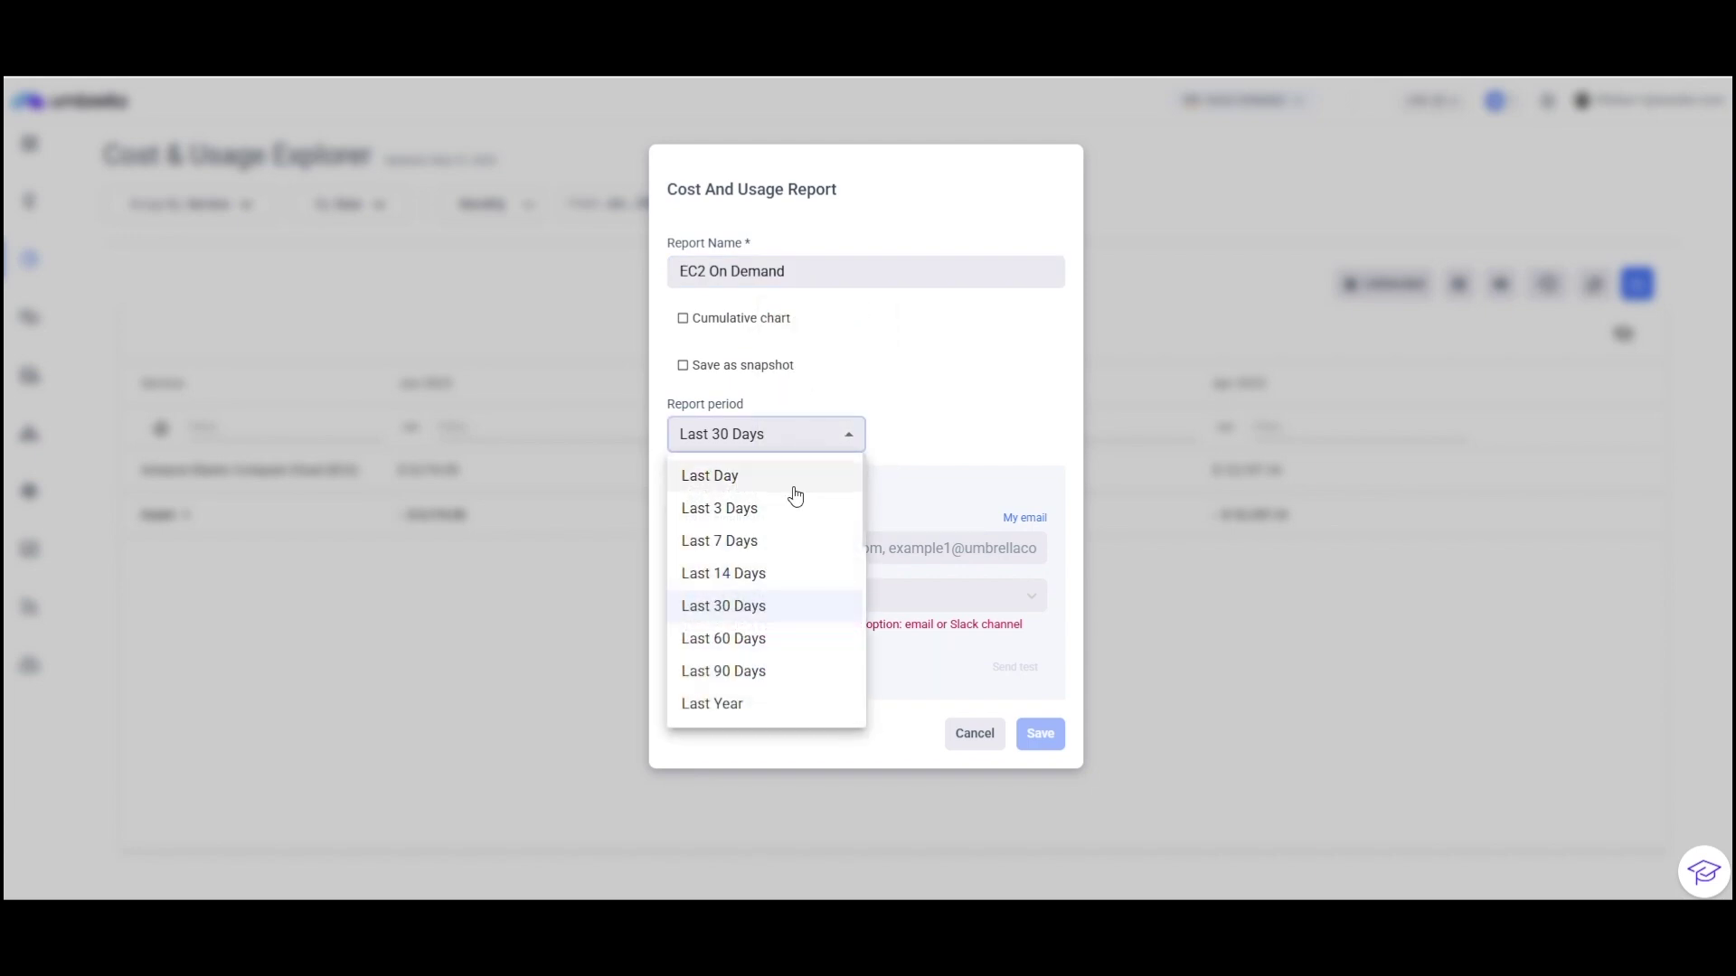
scroll(764, 593, down, 3)
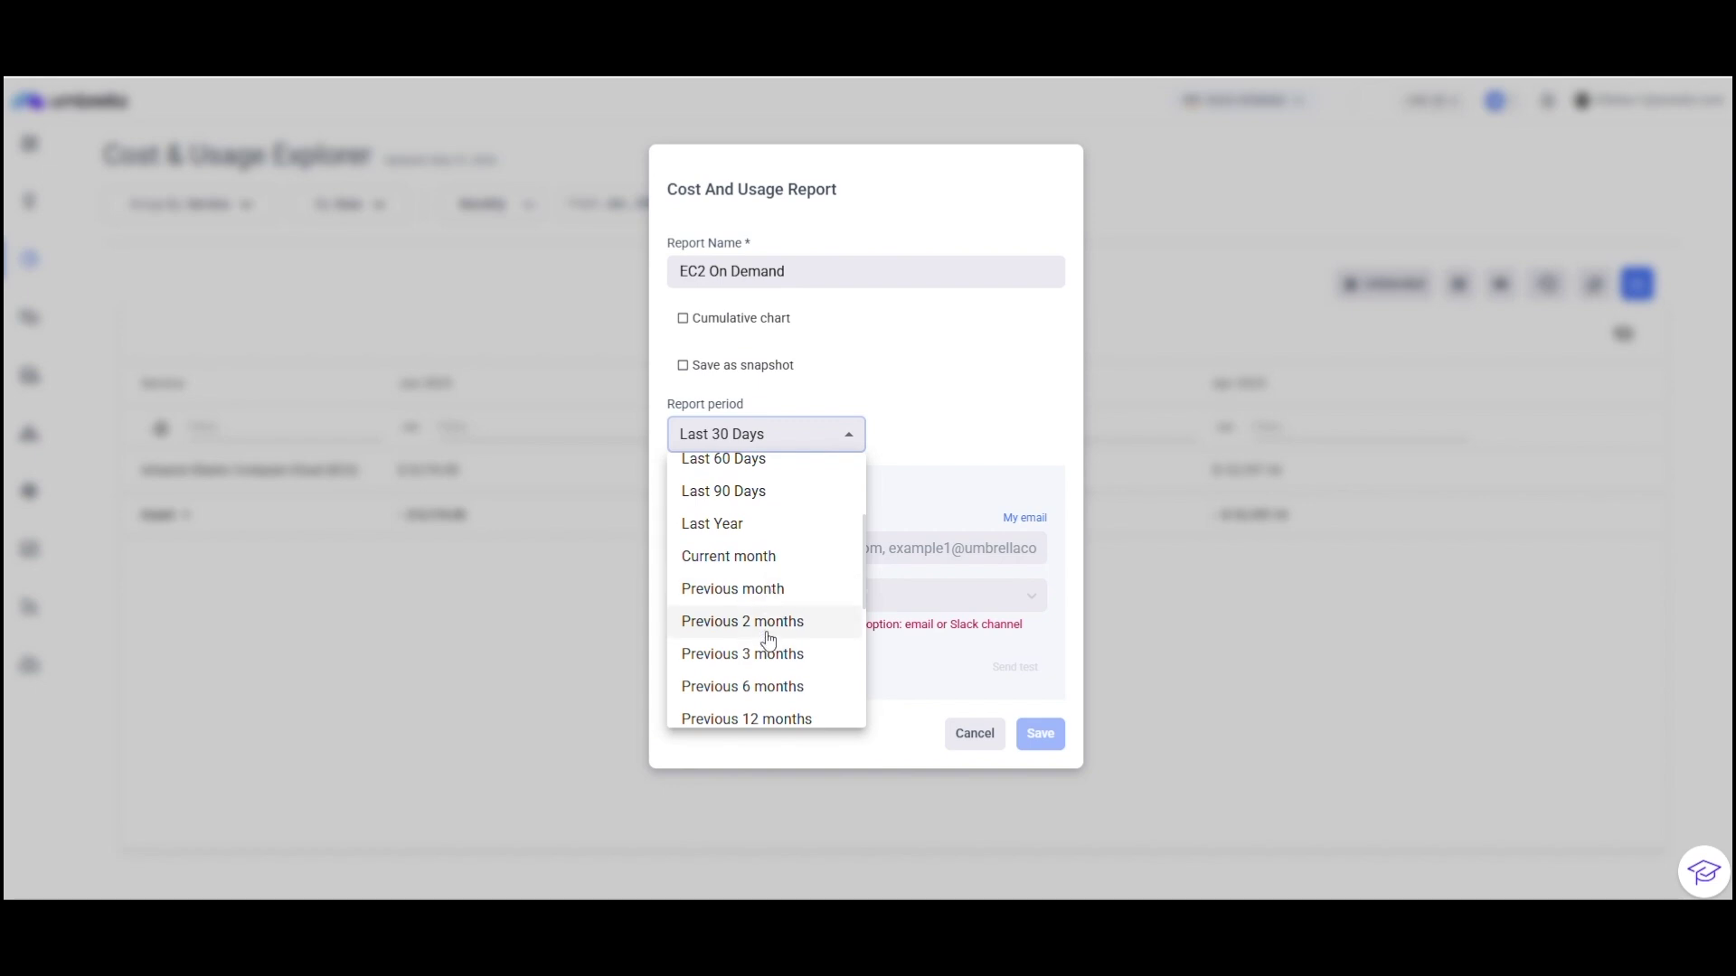
click(762, 655)
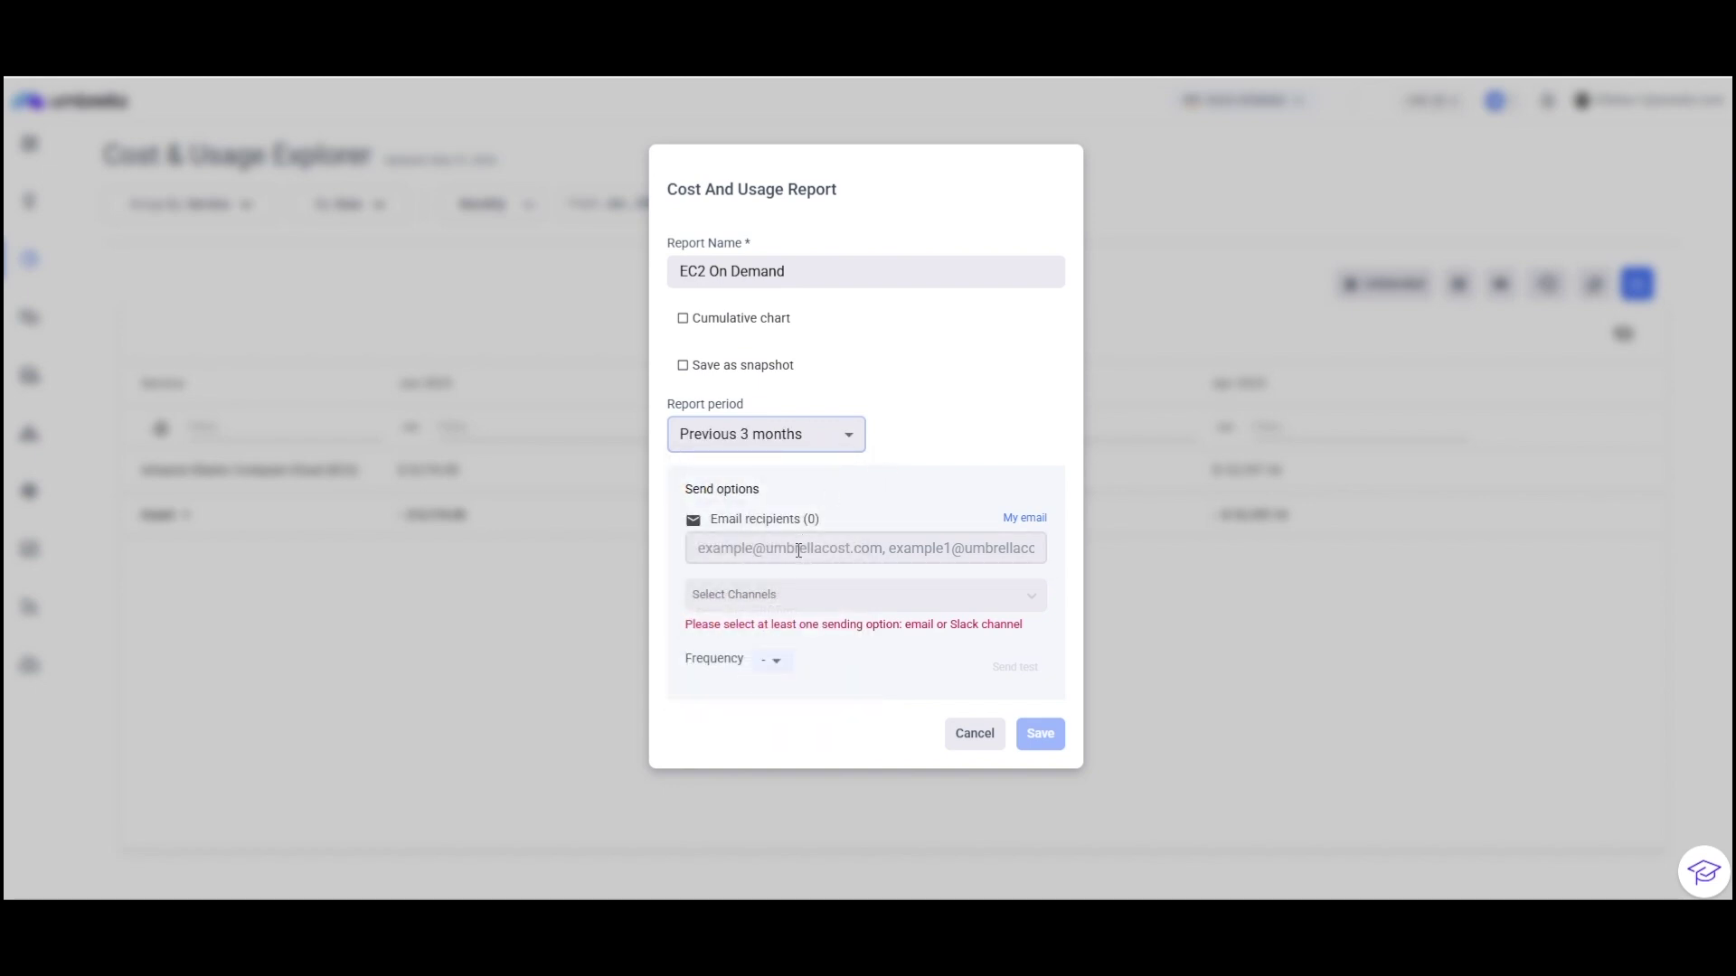
Step: Schedule the report monthly on day 1 to the recipient's e-mail, save it, and show the filters
click(787, 556)
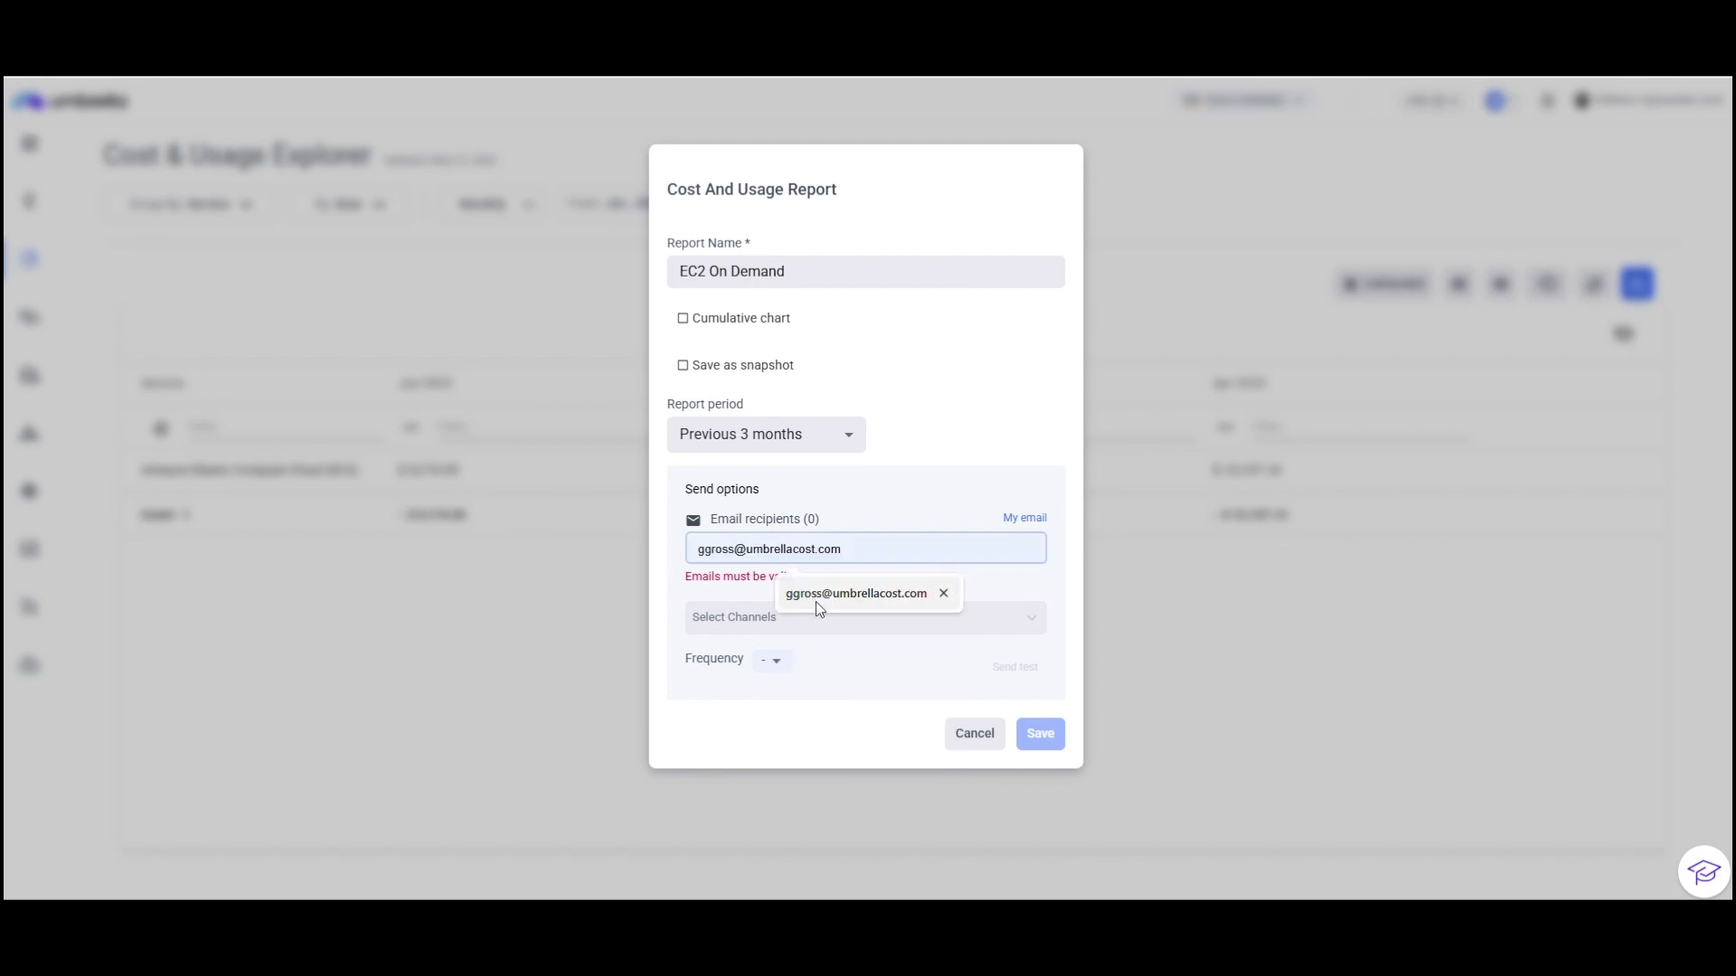
click(816, 597)
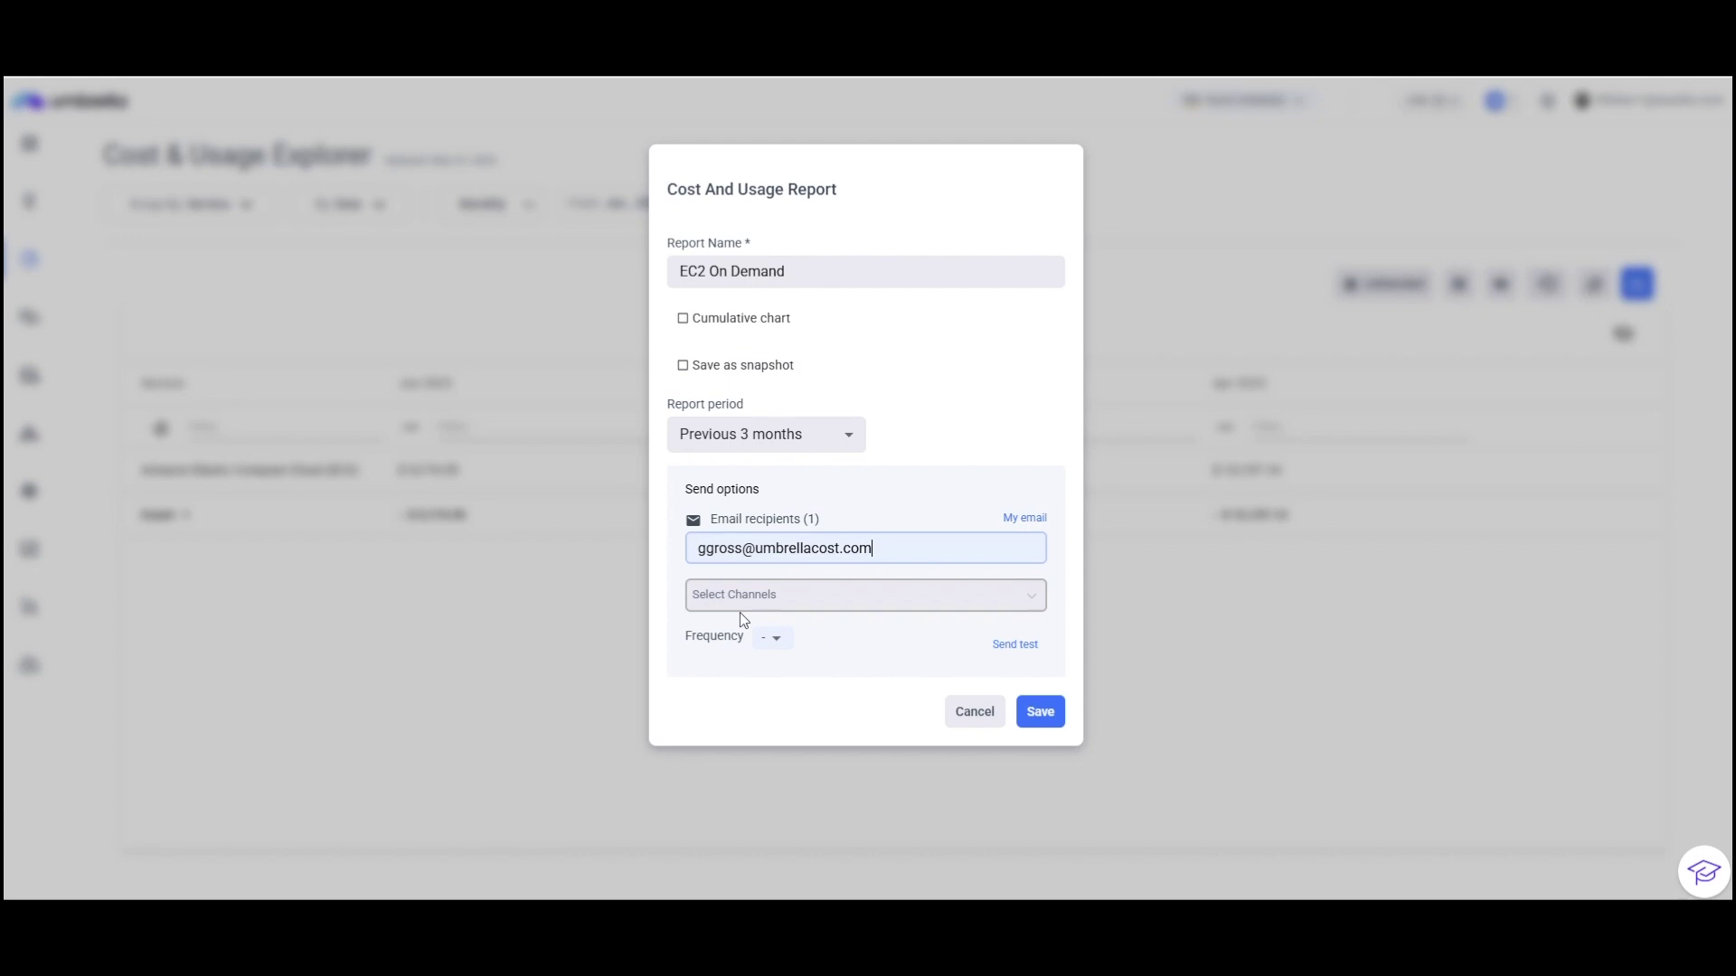
click(788, 644)
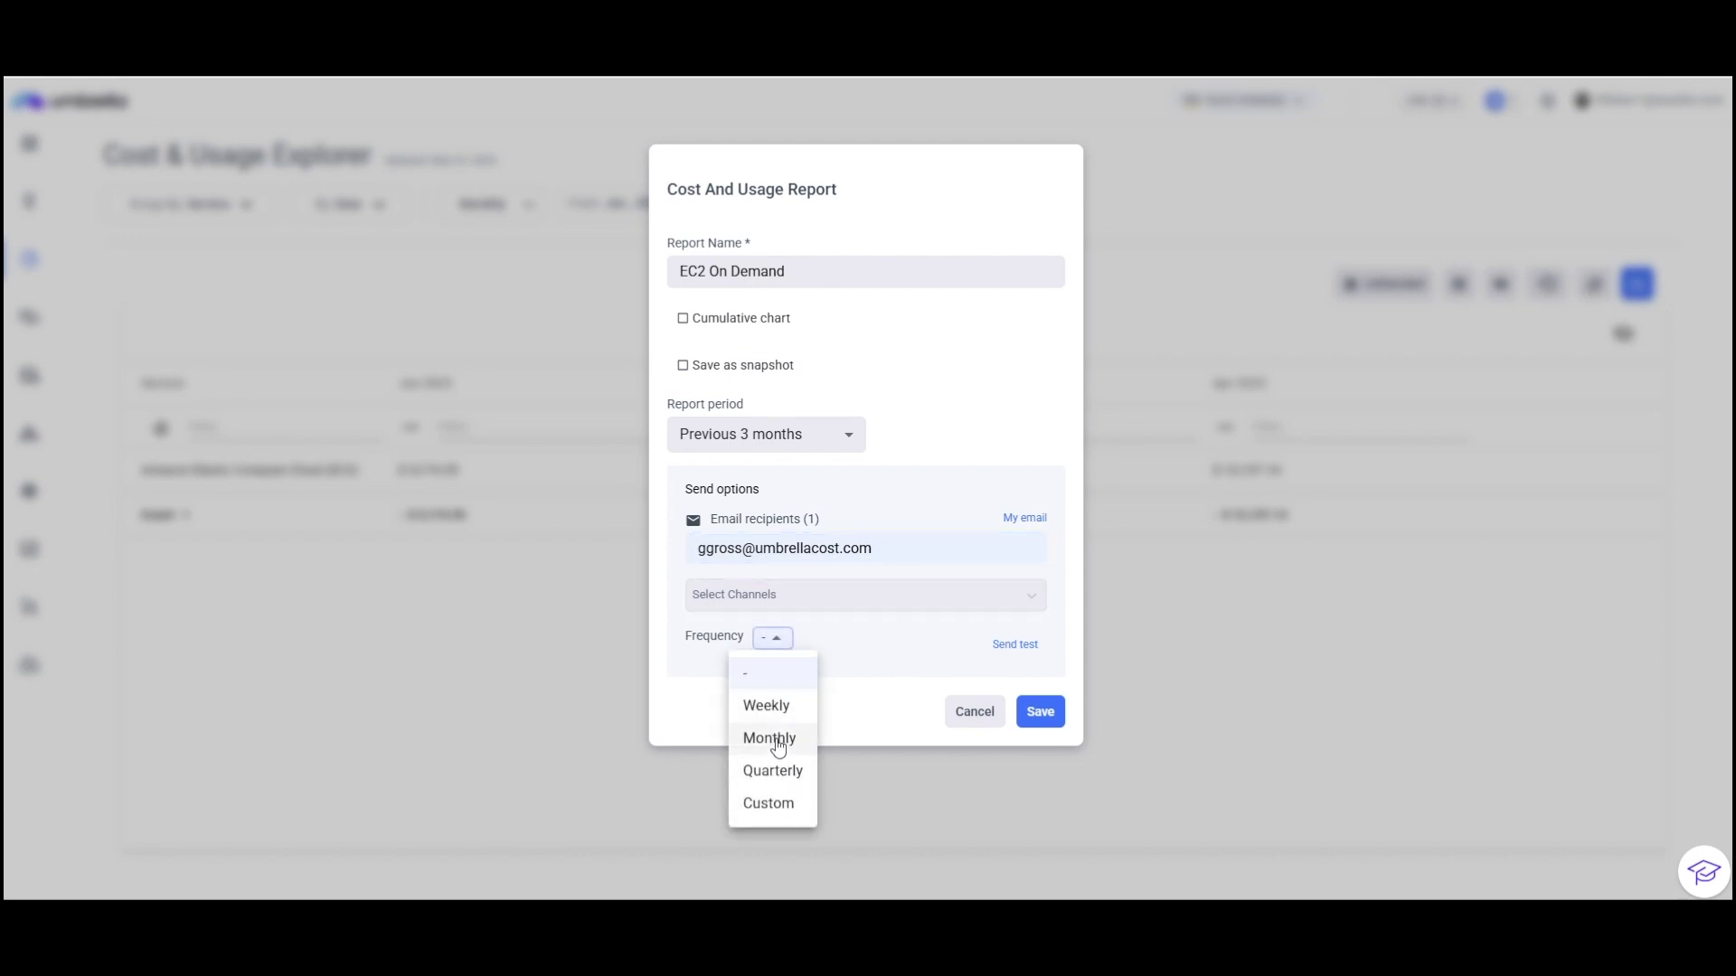
click(777, 741)
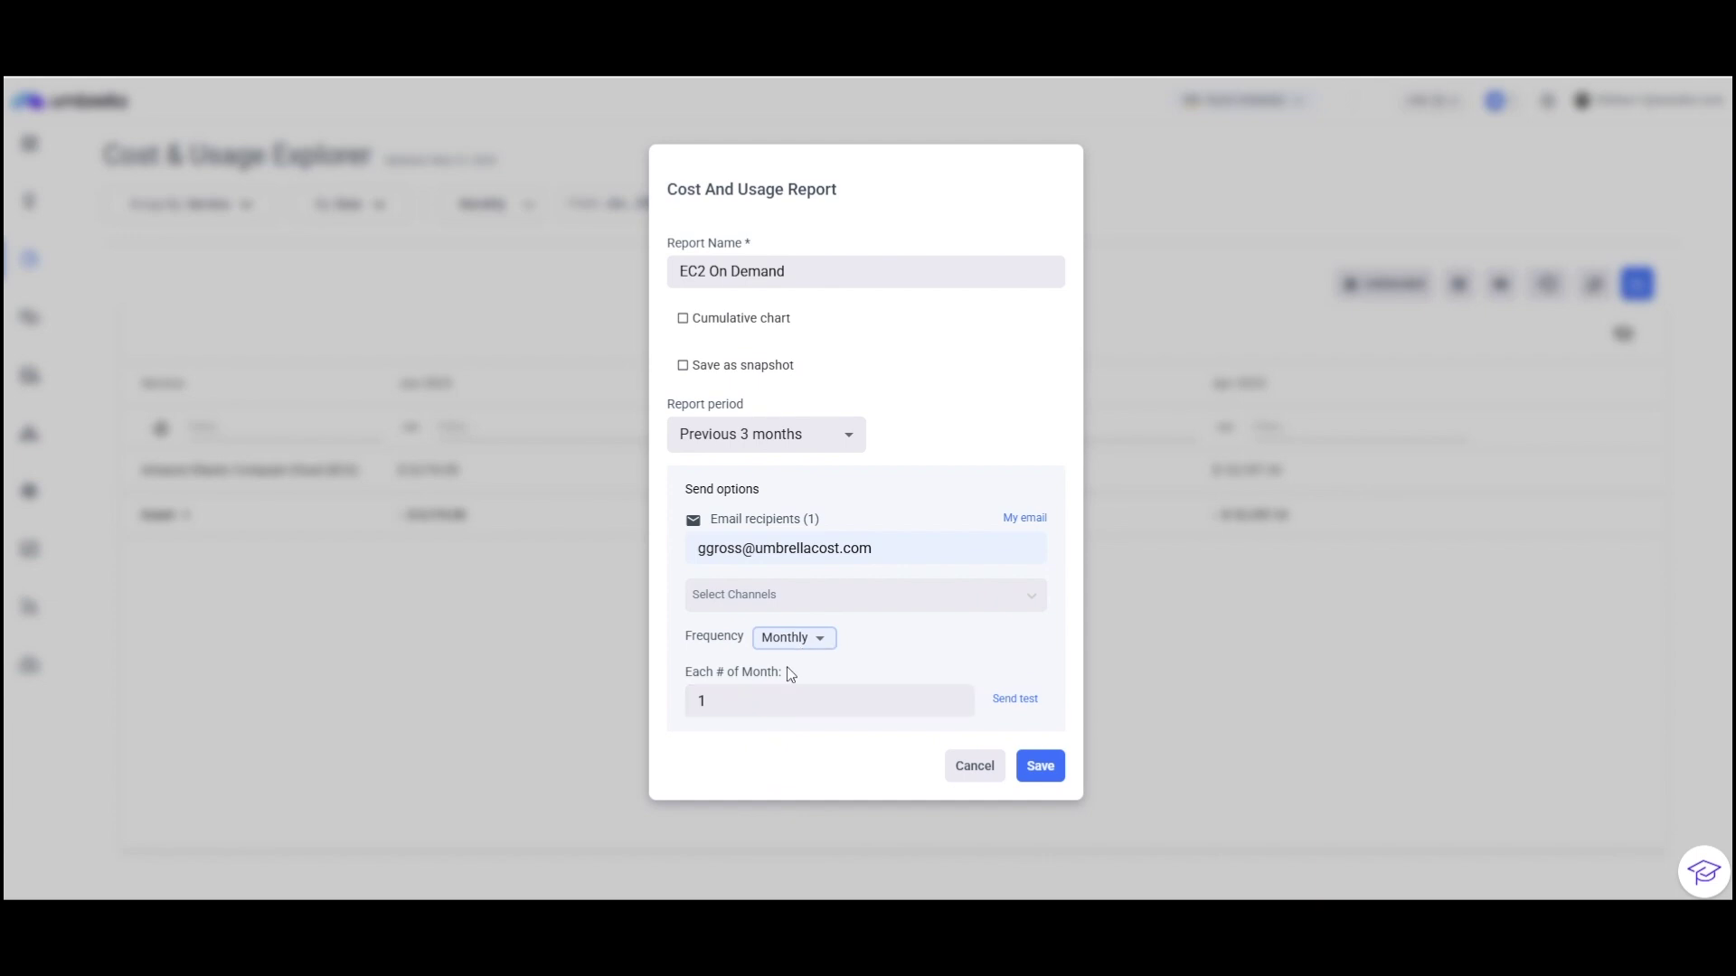
click(739, 709)
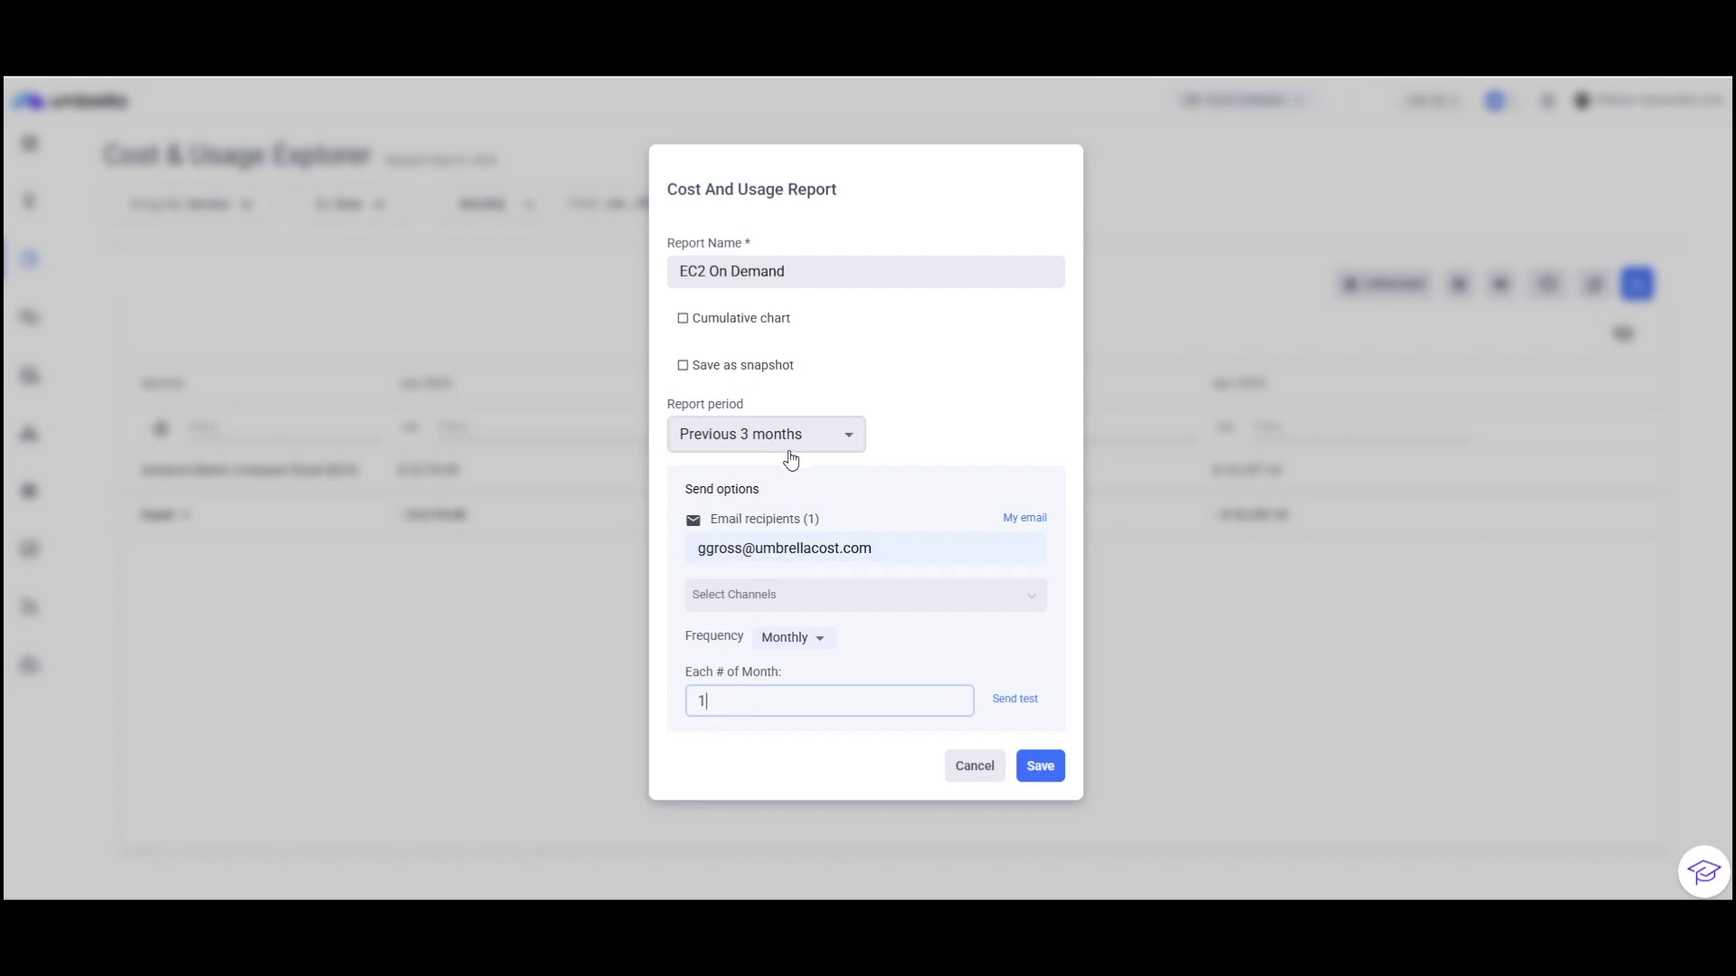
click(1043, 781)
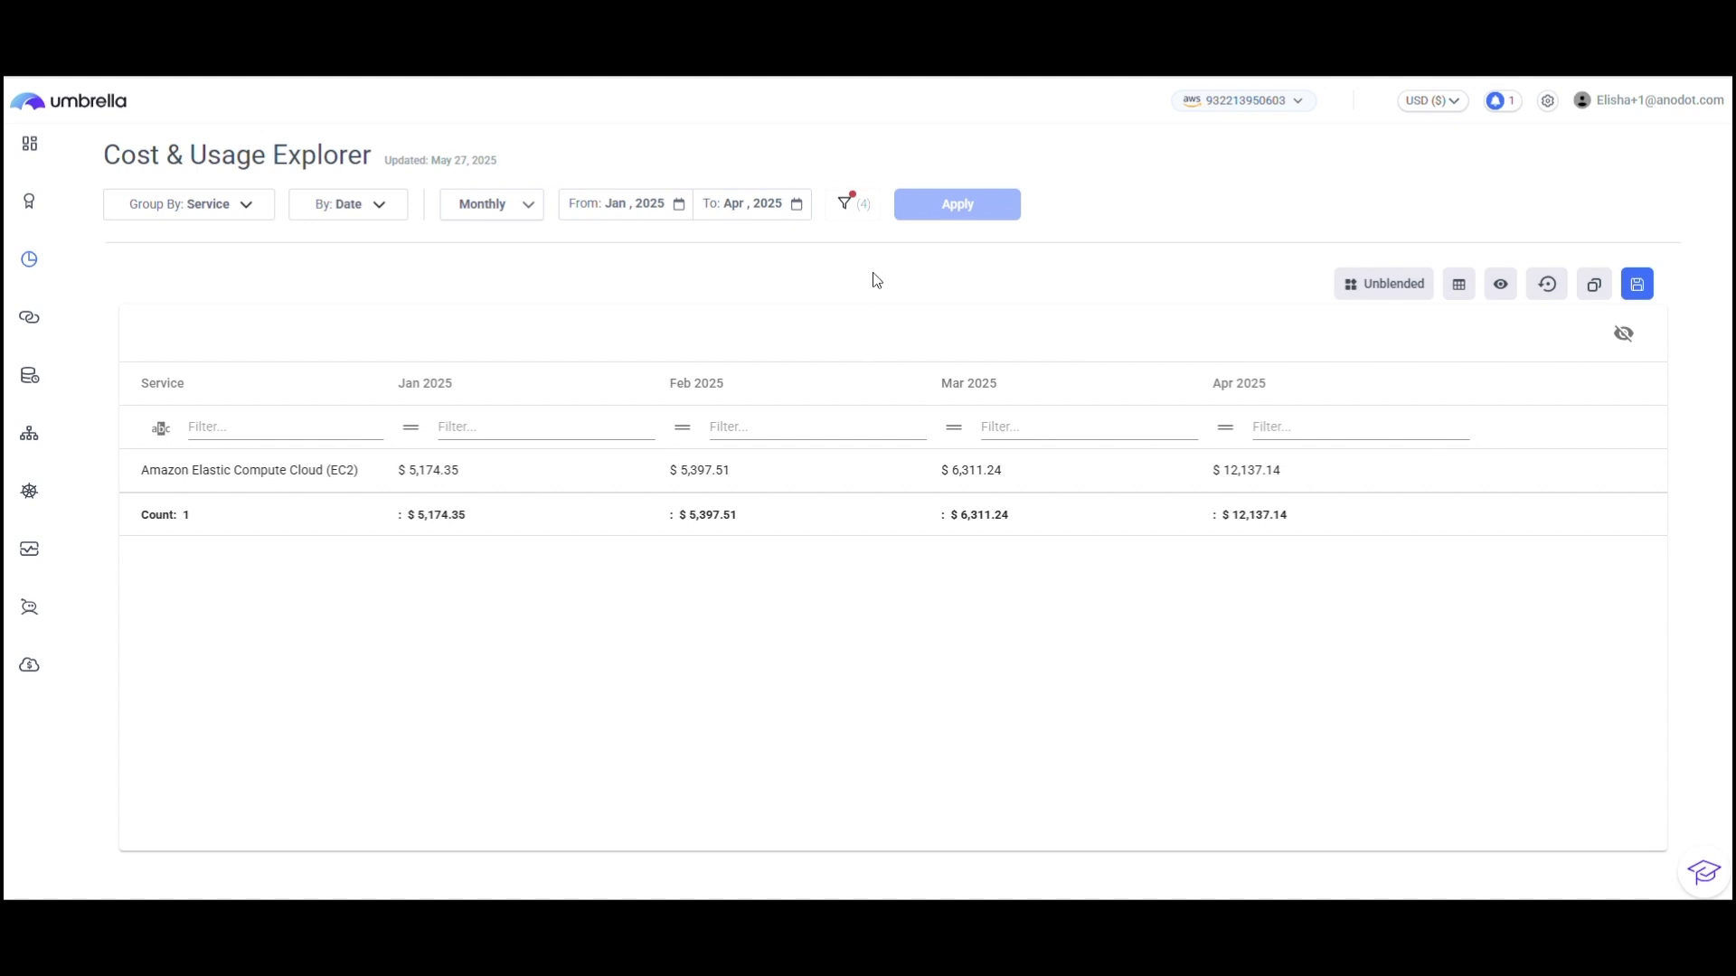
click(861, 206)
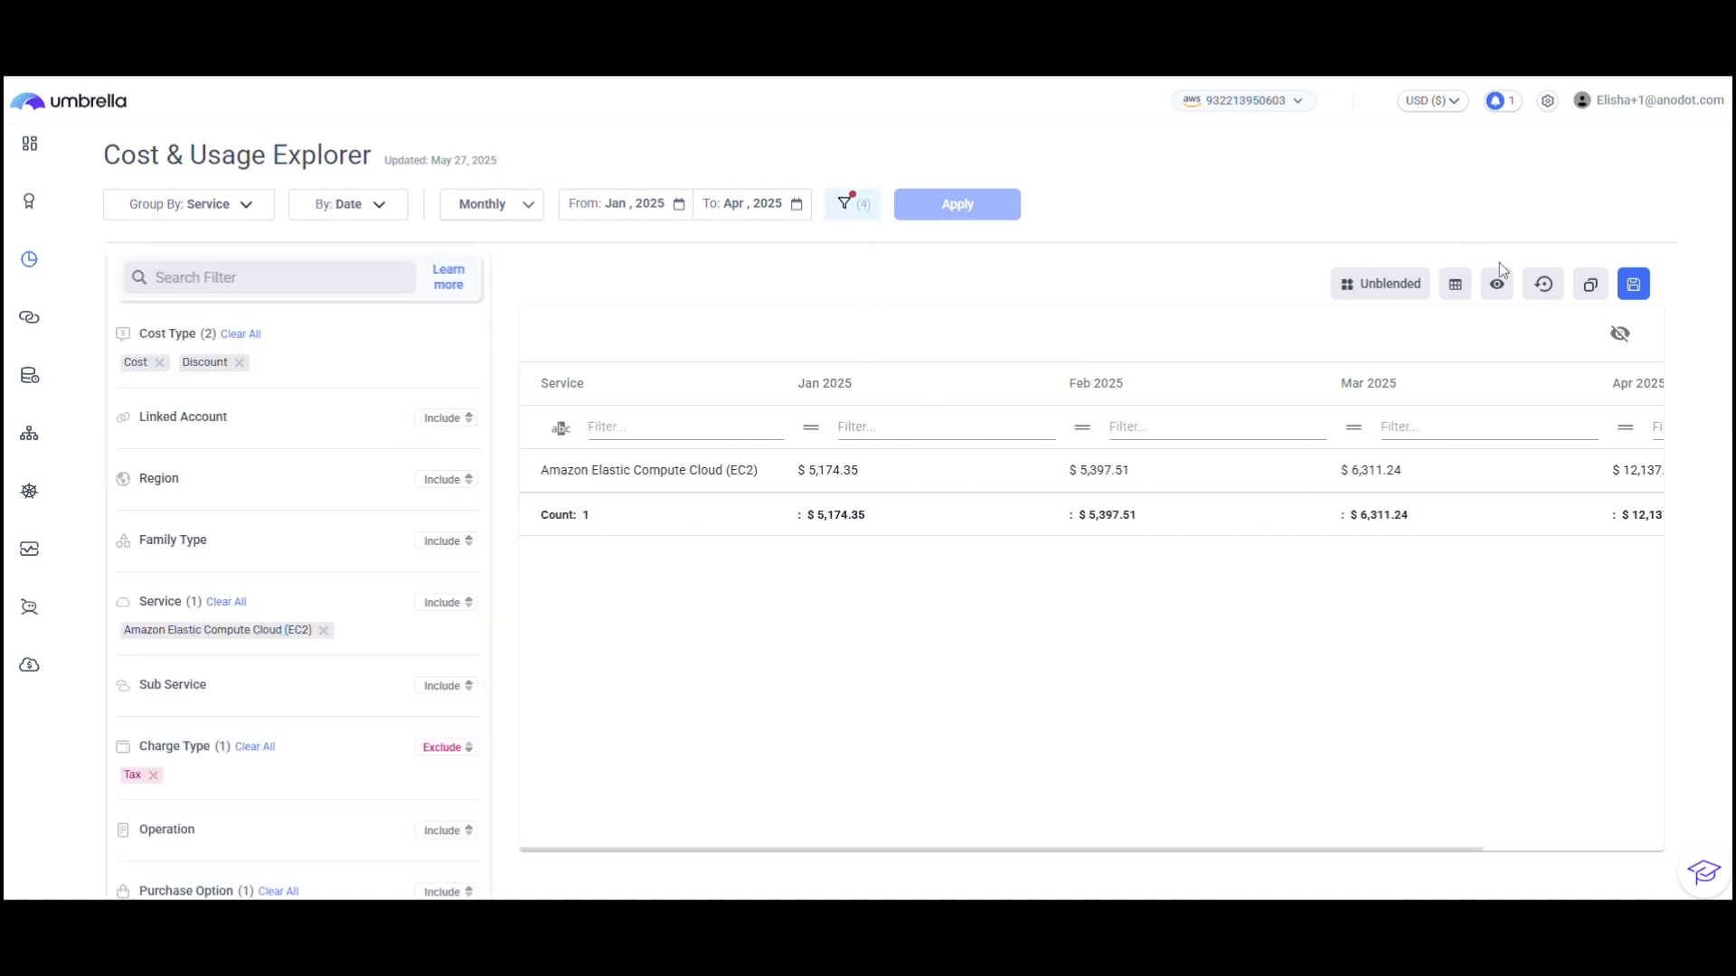